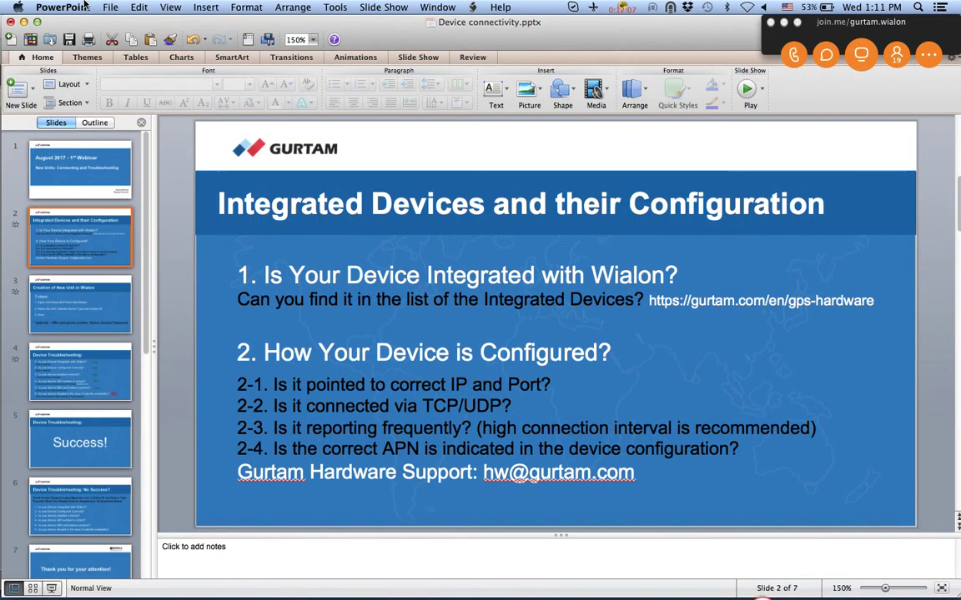
# Minimize the Device connectivity.pptx presentation to reveal the browser behind it
pyautogui.click(23, 23)
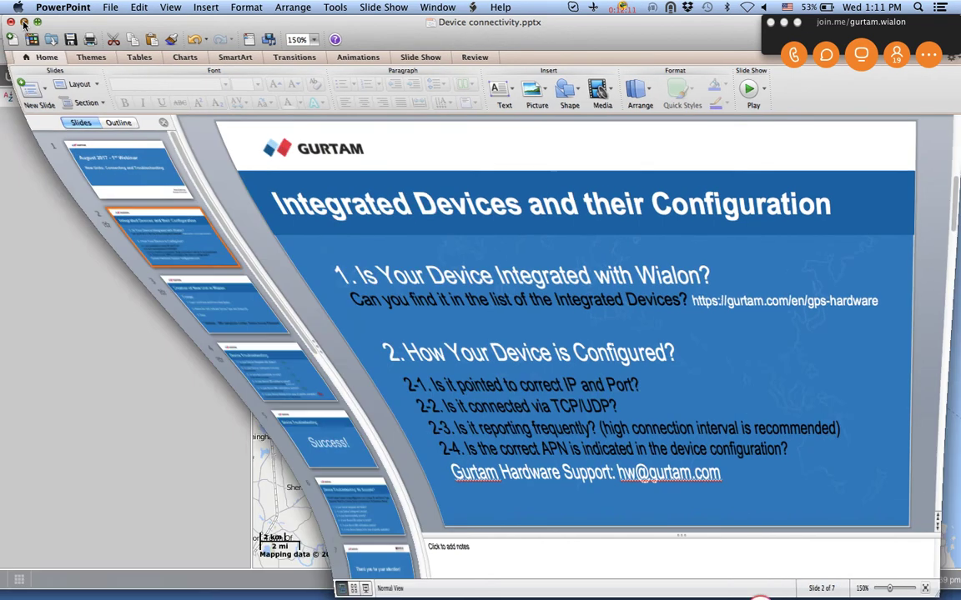
# Search Gurtam's hardware for 'Quec' and open the Queclink Wireless Solutions manufacturer page, admitting the meeting participant
pyautogui.click(80, 30)
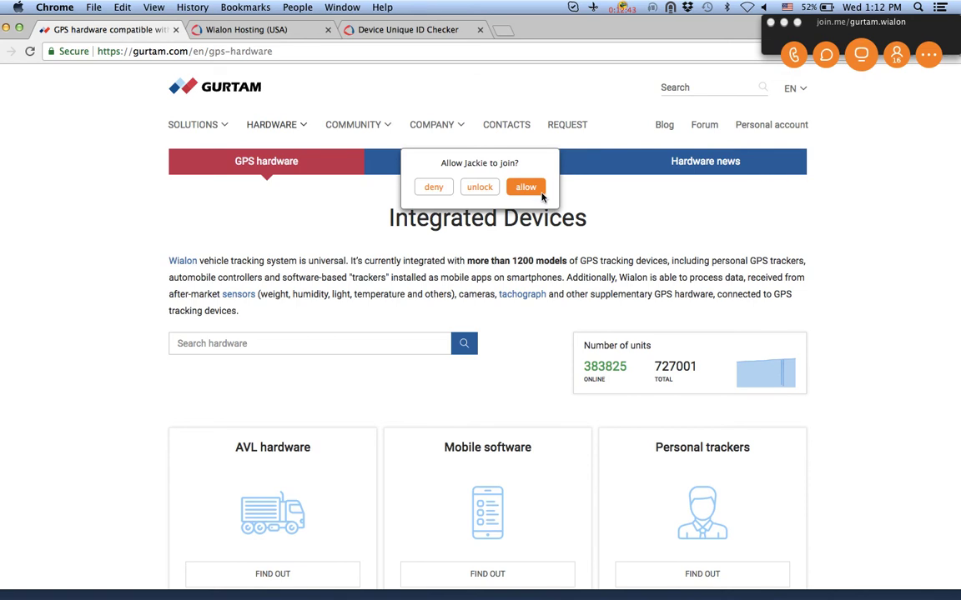
pyautogui.click(526, 187)
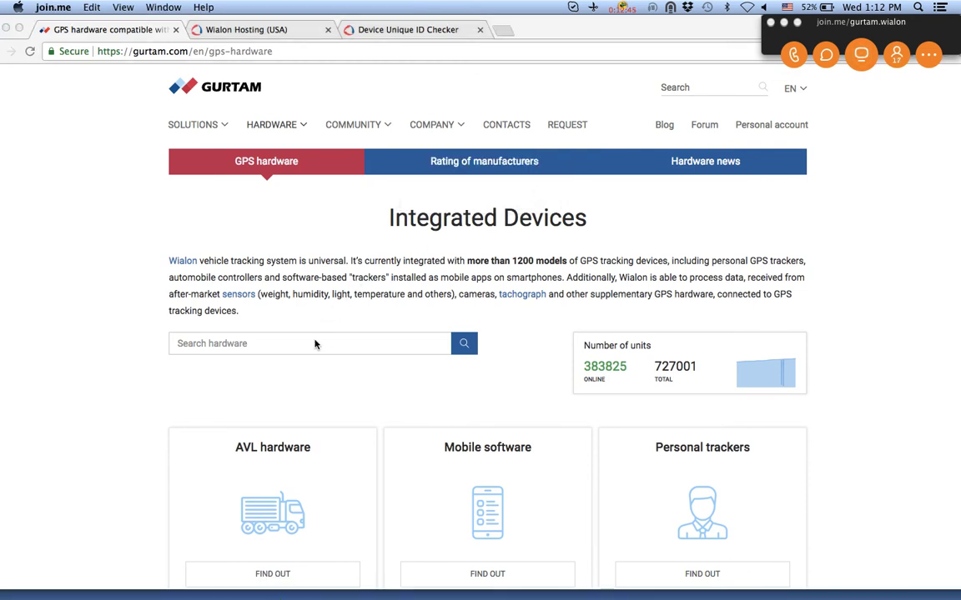
pyautogui.click(267, 343)
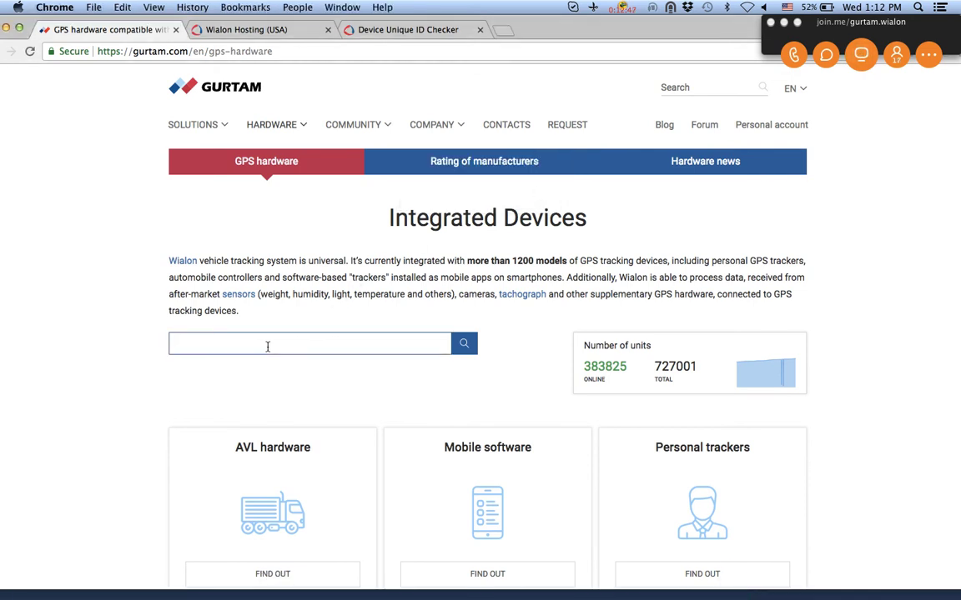
pyautogui.write('Que')
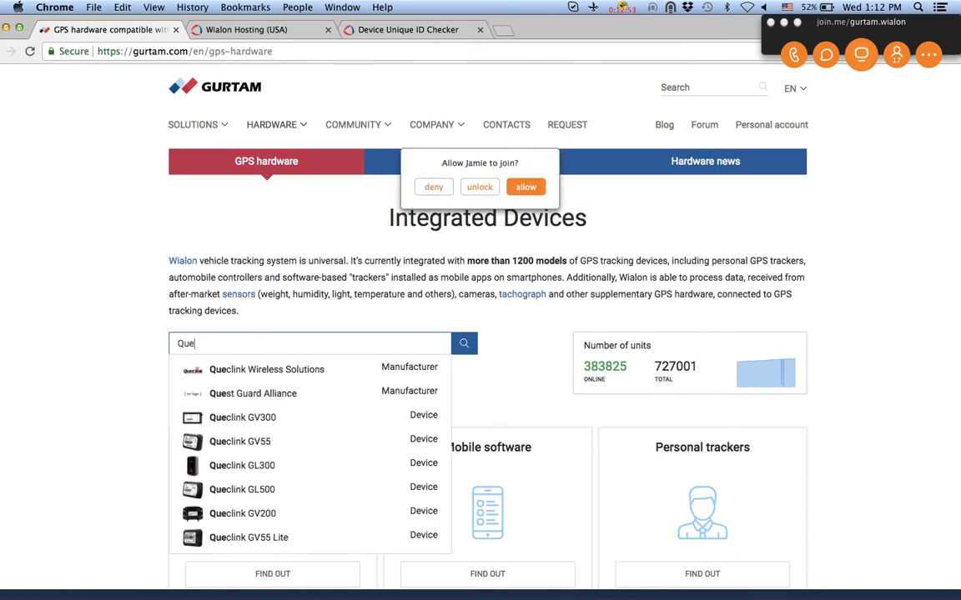
pyautogui.write('ck')
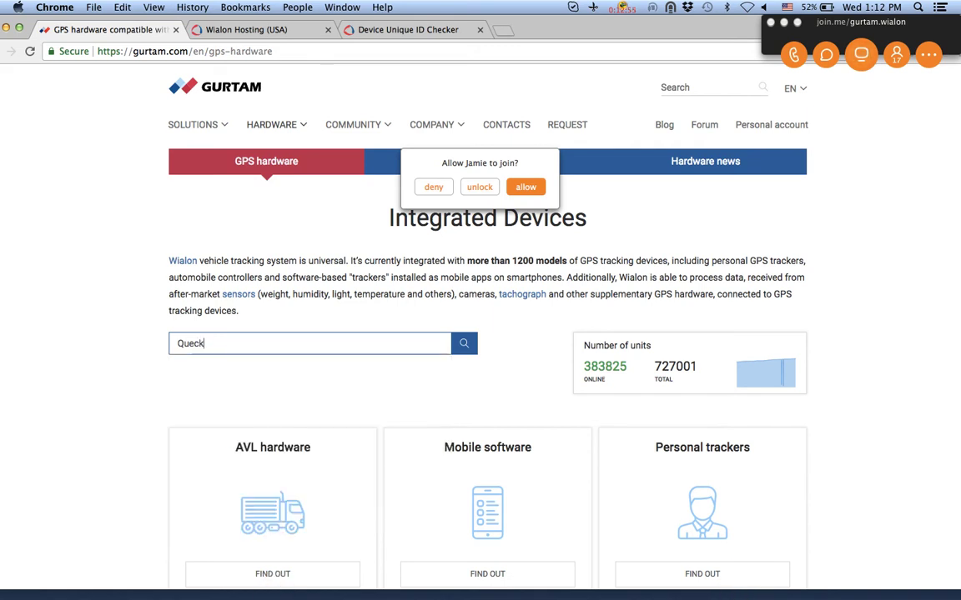
pyautogui.write('l')
pyautogui.press('BackSpace')
pyautogui.press('BackSpace')
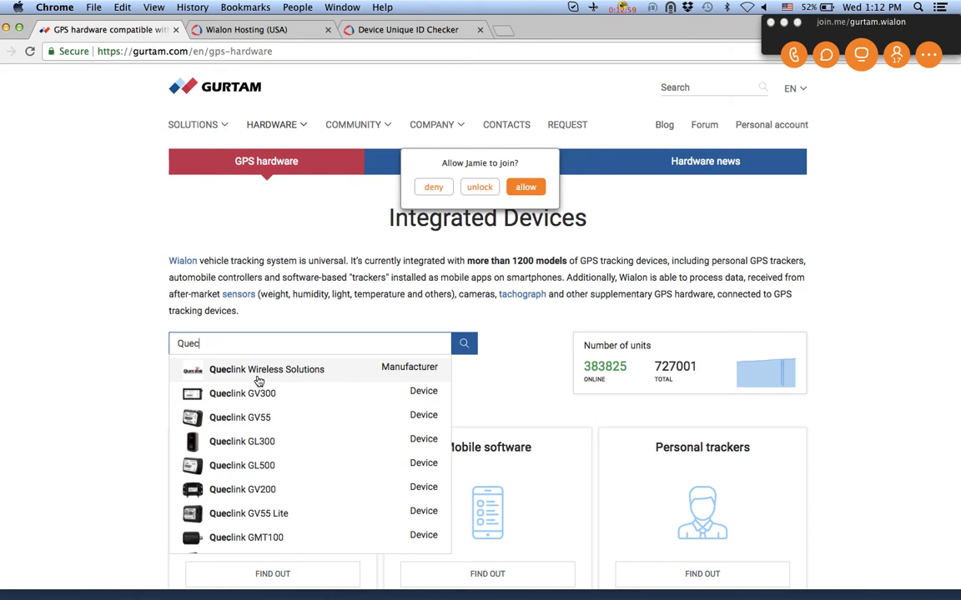
pyautogui.click(258, 371)
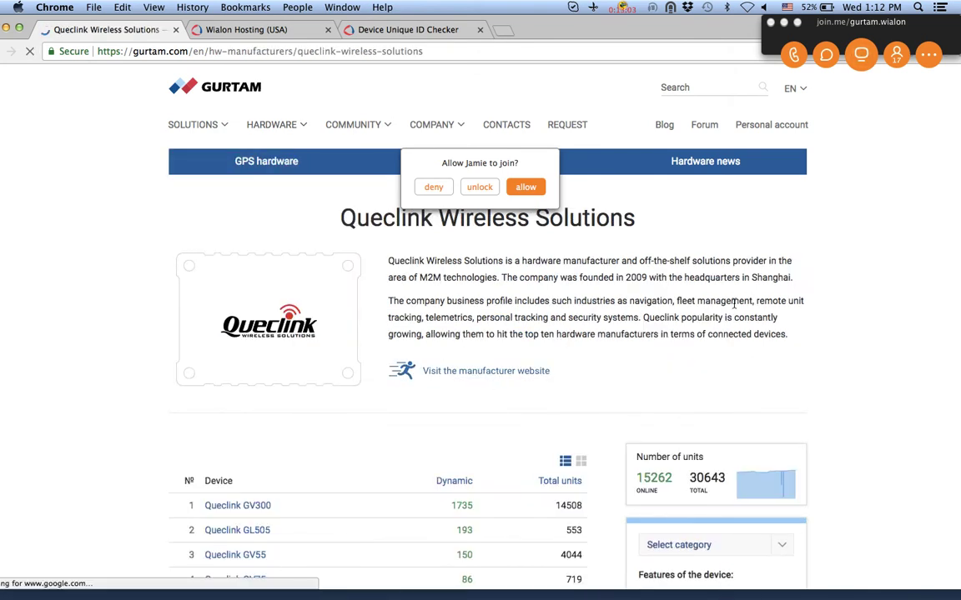
# Scroll the Queclink device table from GV300 (14508 units) down to GT200 (16 units)
pyautogui.scroll(-2, 734, 307)
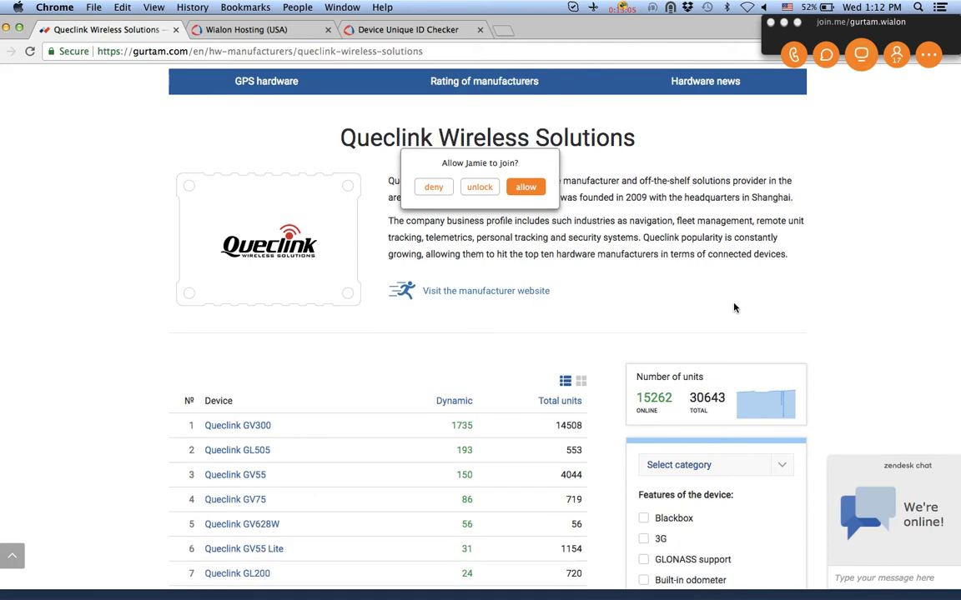
pyautogui.scroll(-1, 734, 308)
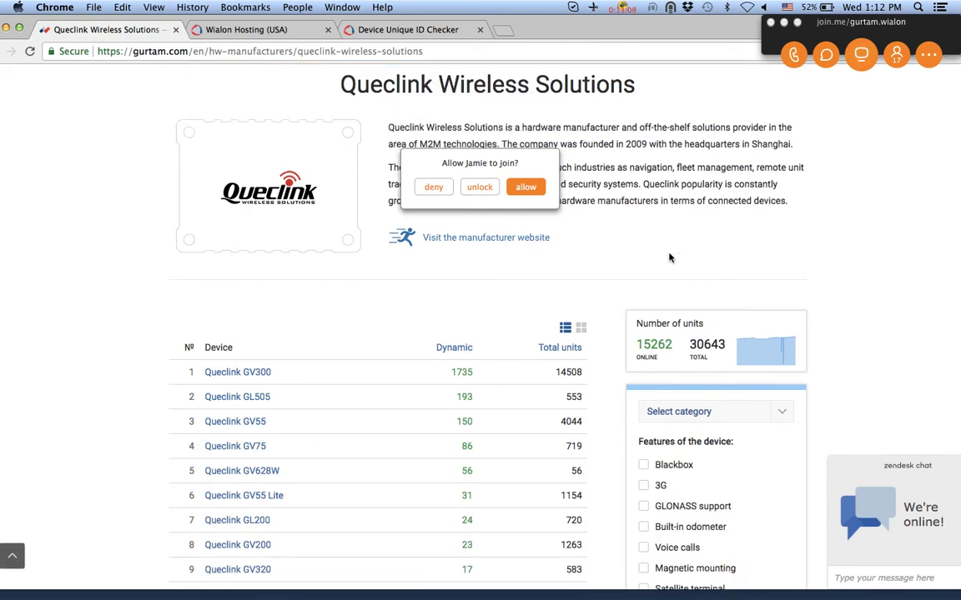
pyautogui.click(526, 187)
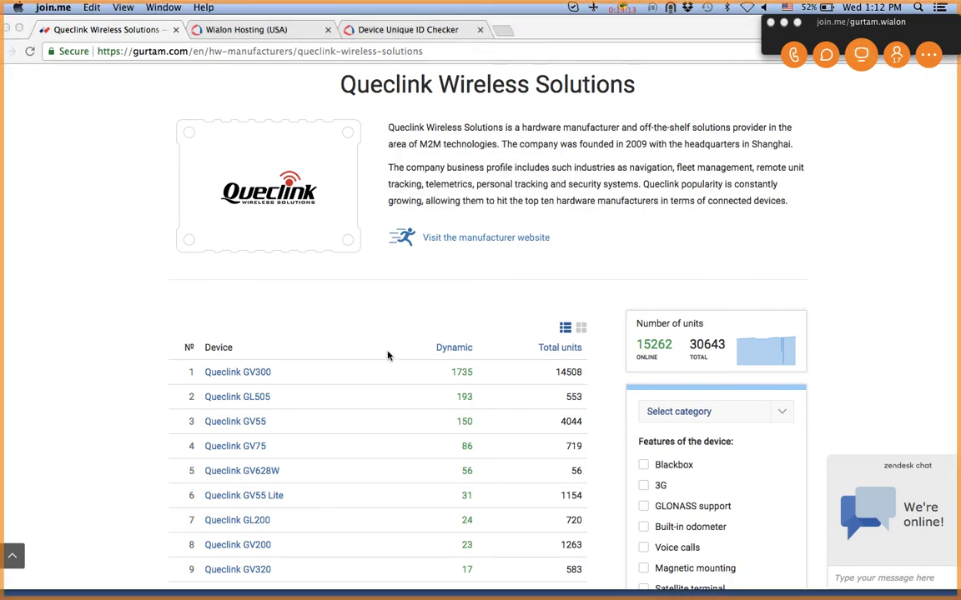
pyautogui.click(114, 461)
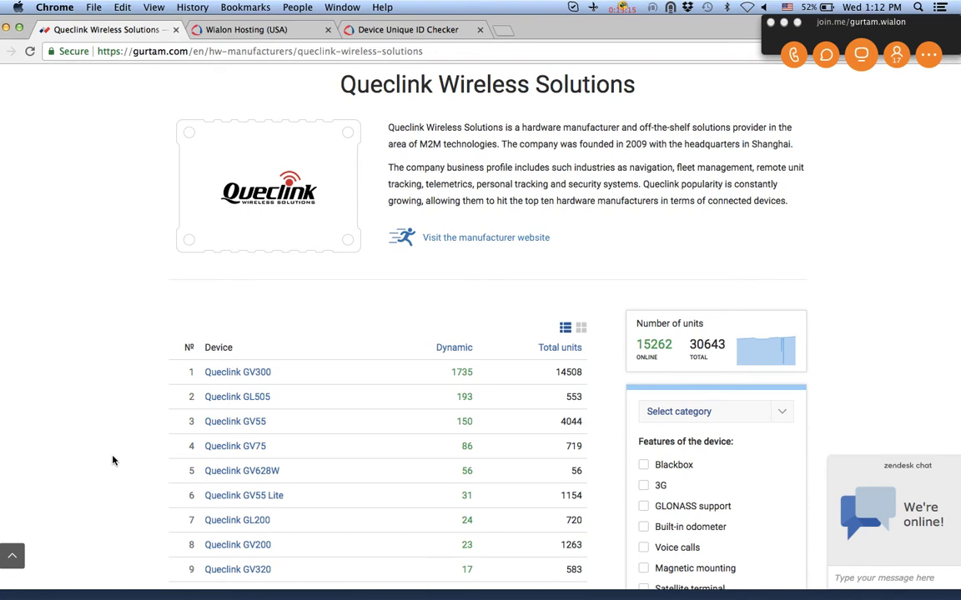
pyautogui.scroll(-3, 113, 460)
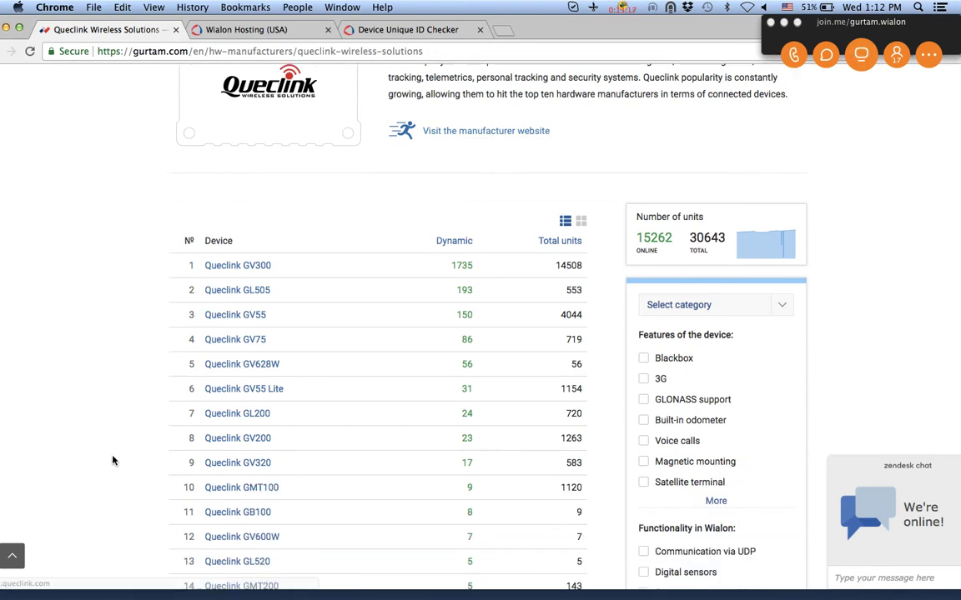
pyautogui.scroll(-1, 113, 460)
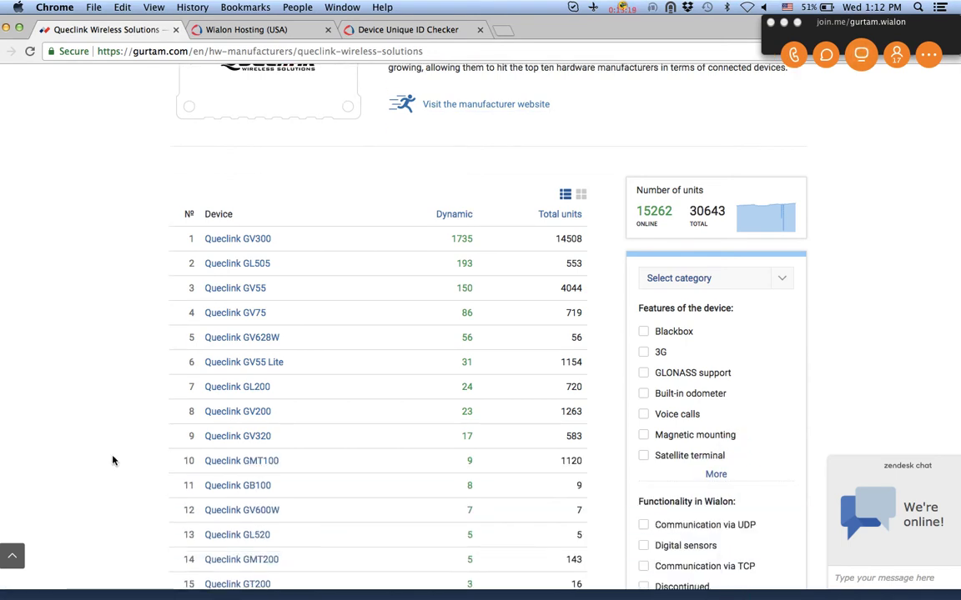
pyautogui.click(583, 196)
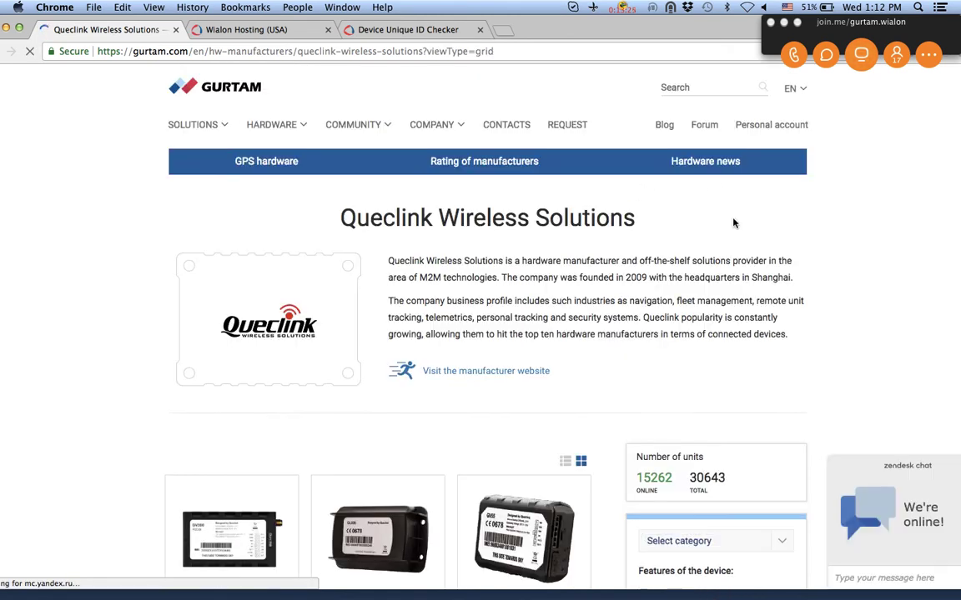
pyautogui.scroll(-2, 642, 297)
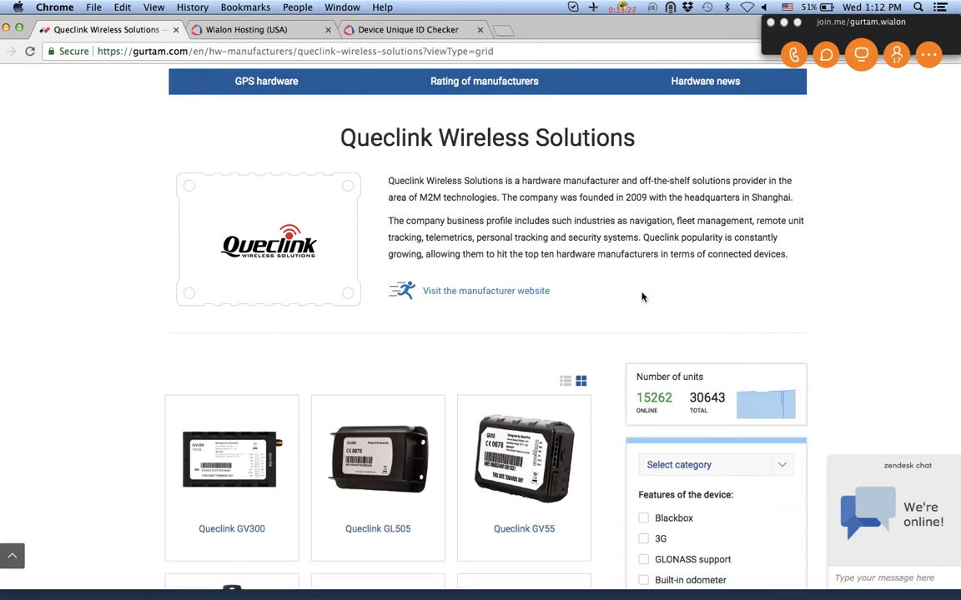
pyautogui.scroll(-2, 643, 296)
pyautogui.scroll(-5, 642, 296)
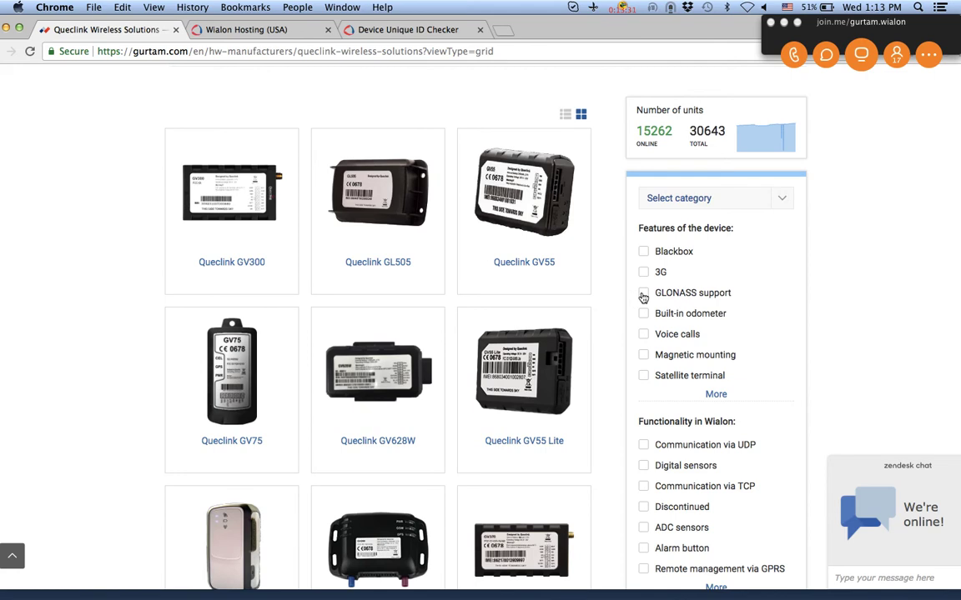
pyautogui.scroll(-2, 643, 298)
pyautogui.scroll(-3, 643, 297)
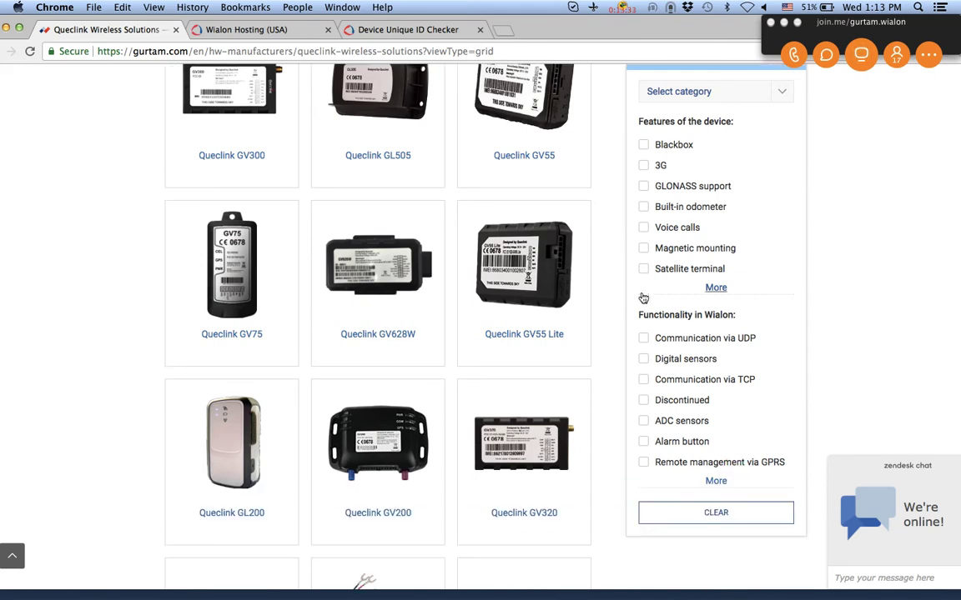
pyautogui.scroll(-7, 642, 297)
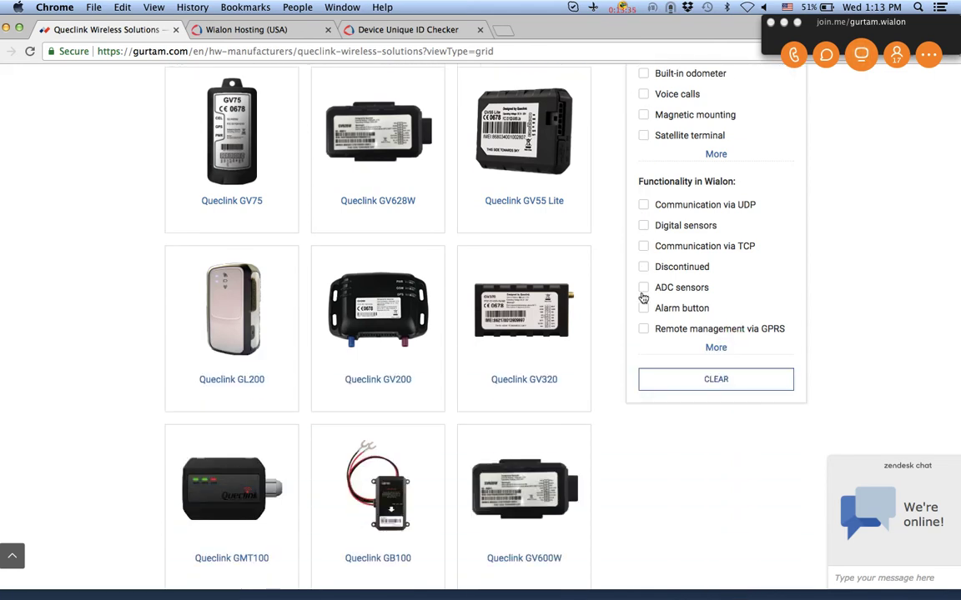
pyautogui.scroll(-1, 642, 297)
pyautogui.scroll(4, 642, 296)
pyautogui.scroll(5, 642, 297)
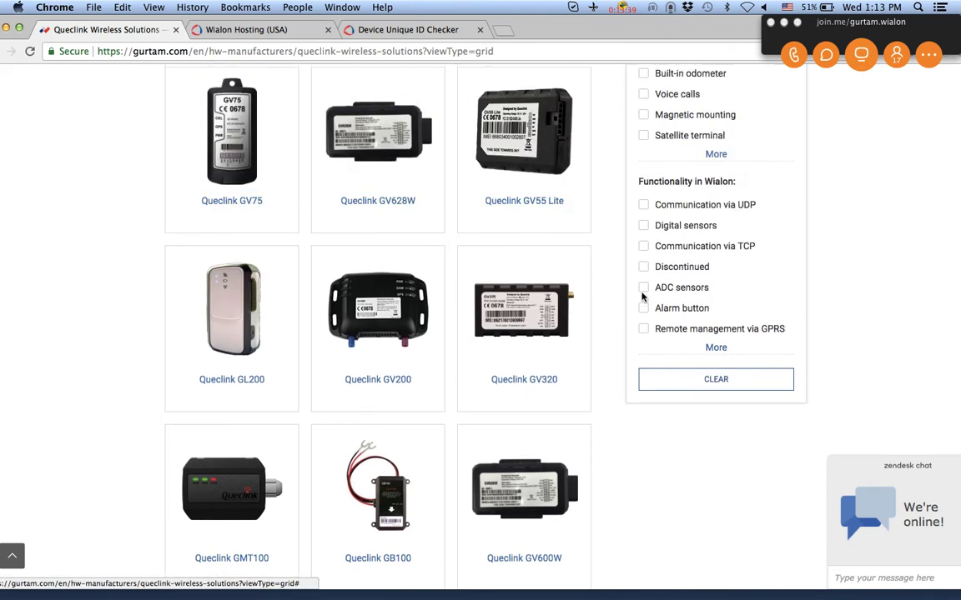
pyautogui.scroll(3, 643, 297)
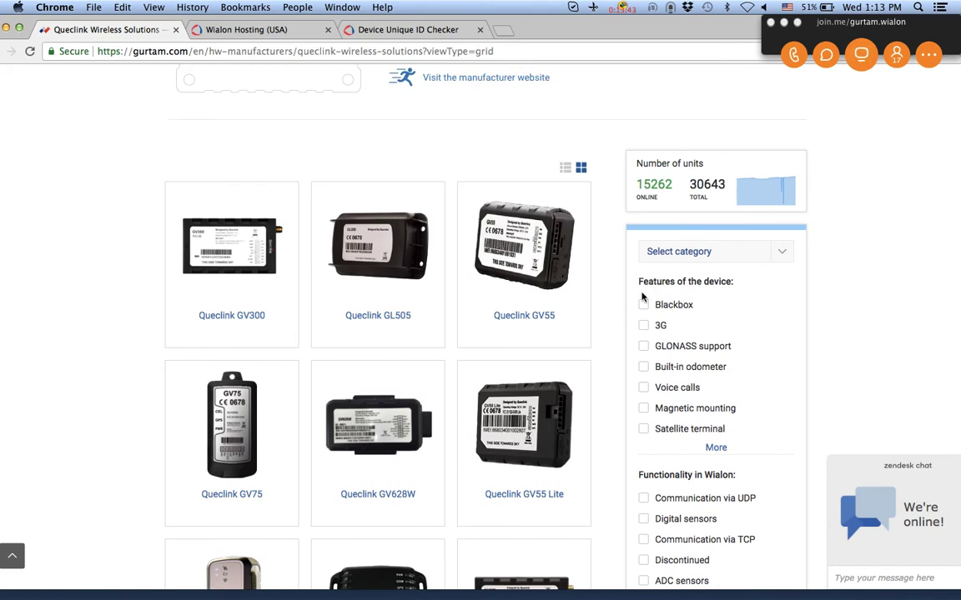
pyautogui.scroll(-2, 642, 297)
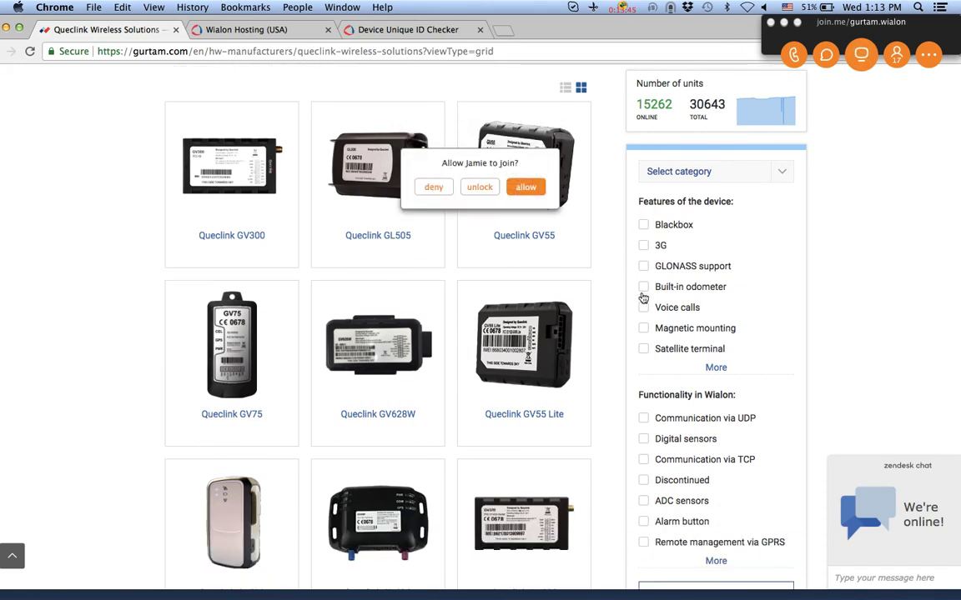
pyautogui.scroll(-2, 643, 297)
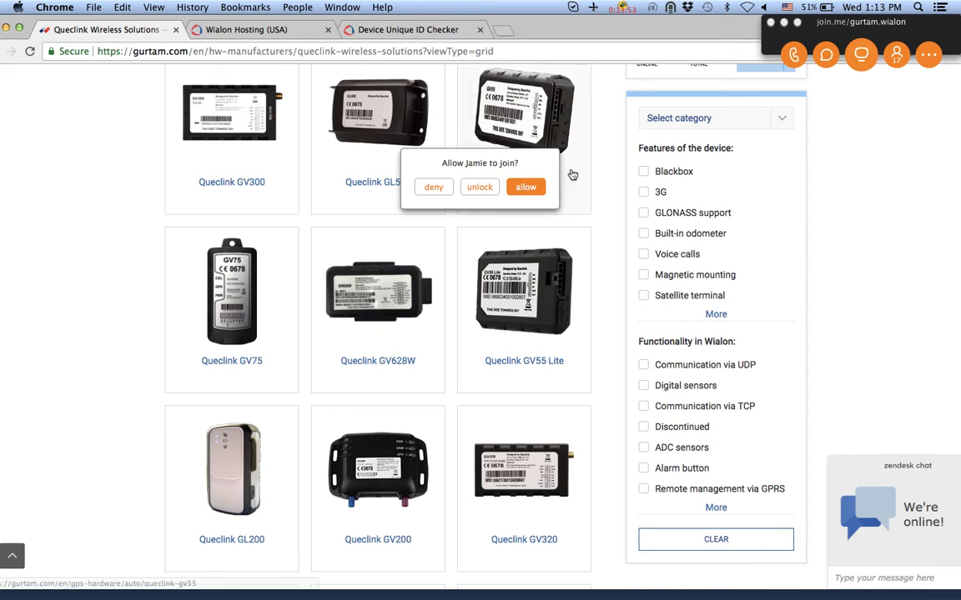
pyautogui.click(522, 187)
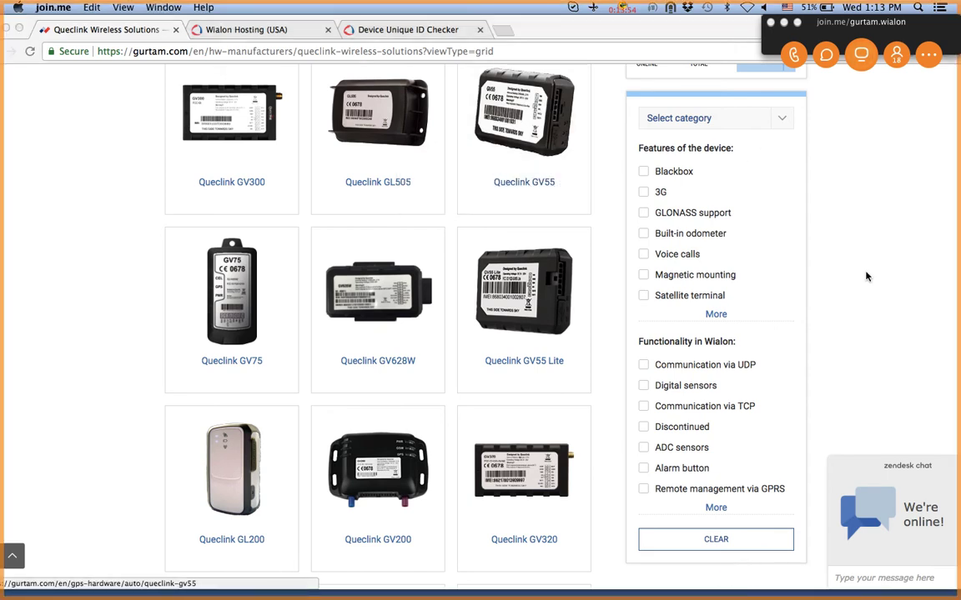
pyautogui.click(901, 304)
pyautogui.scroll(-1, 900, 304)
pyautogui.scroll(-5, 901, 307)
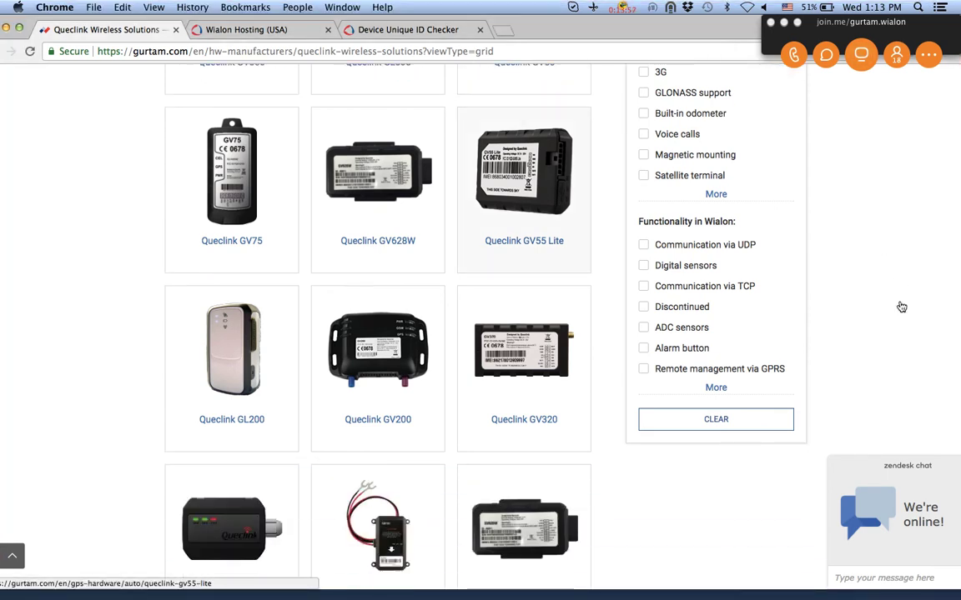
pyautogui.scroll(-5, 901, 307)
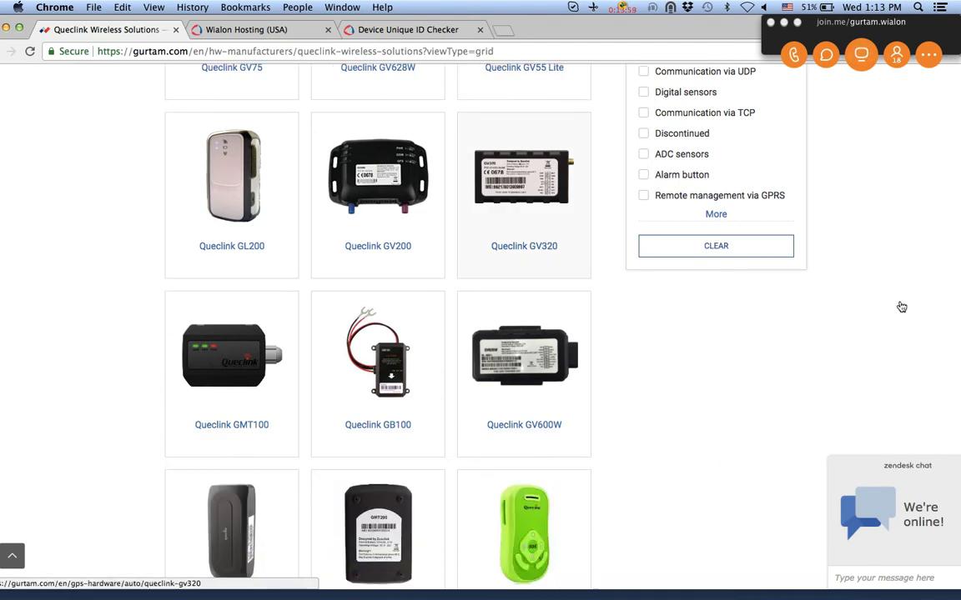
pyautogui.scroll(-6, 902, 307)
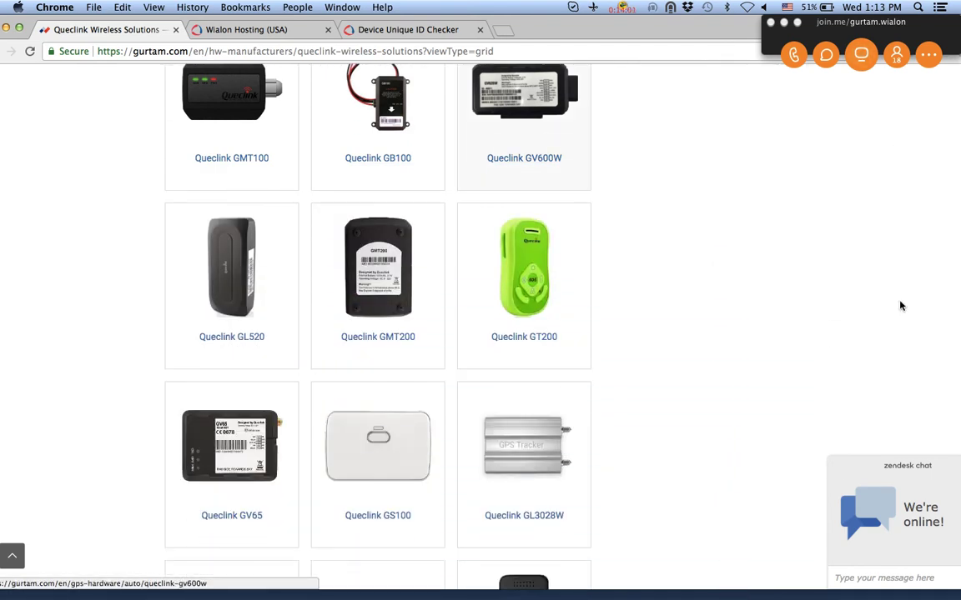
pyautogui.scroll(-5, 900, 306)
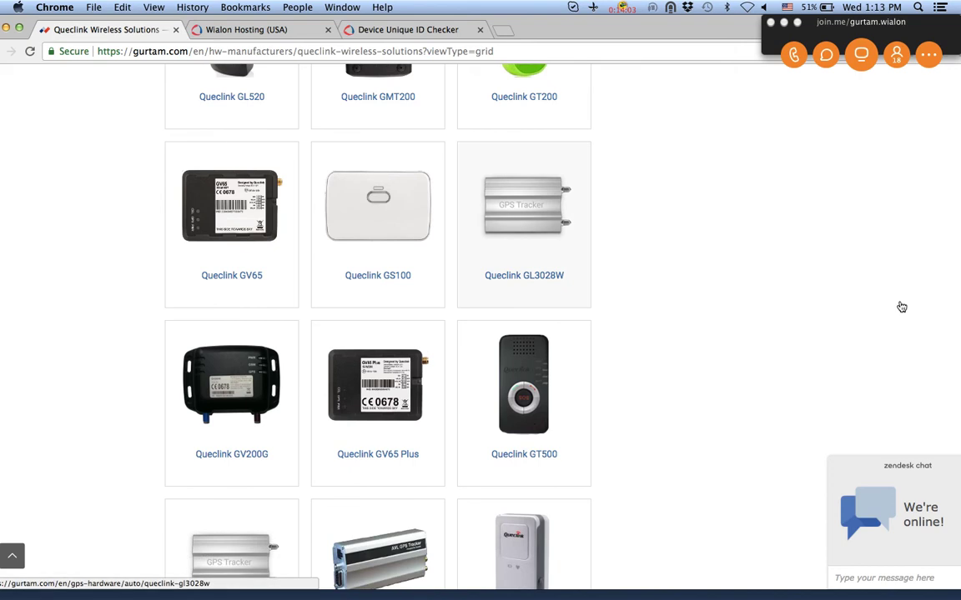
pyautogui.scroll(-4, 901, 307)
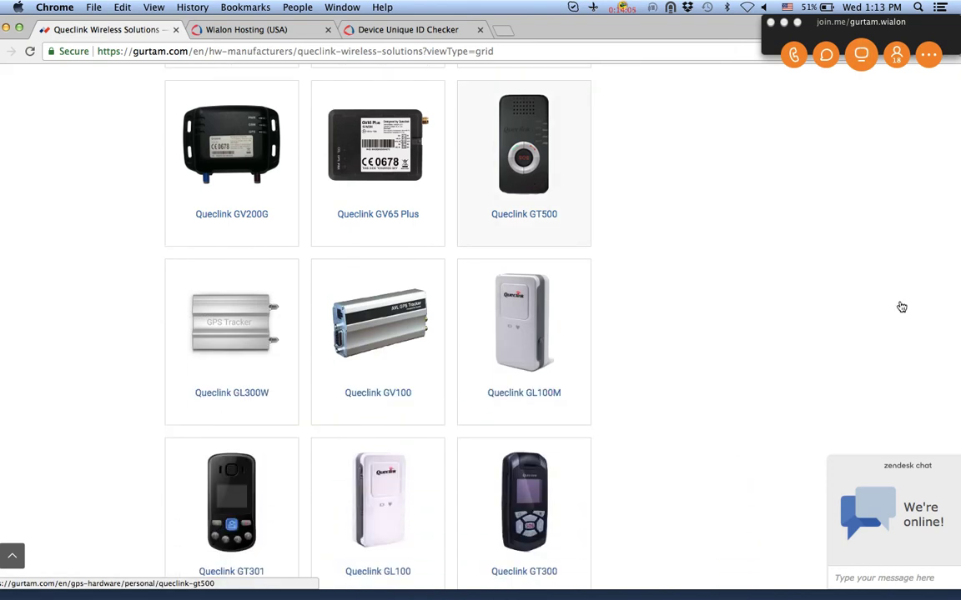
pyautogui.scroll(-4, 901, 306)
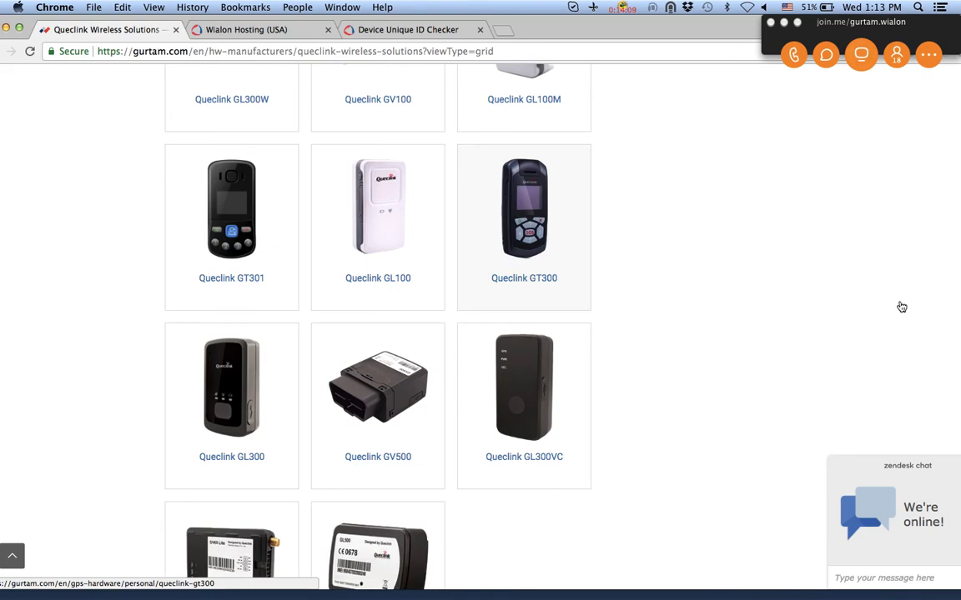
pyautogui.scroll(9, 902, 307)
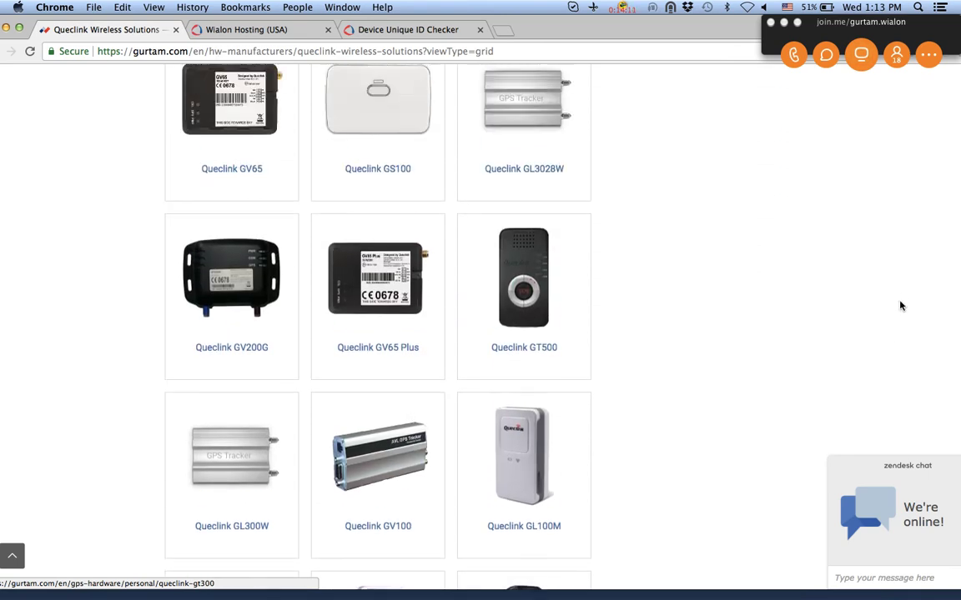
pyautogui.scroll(10, 901, 306)
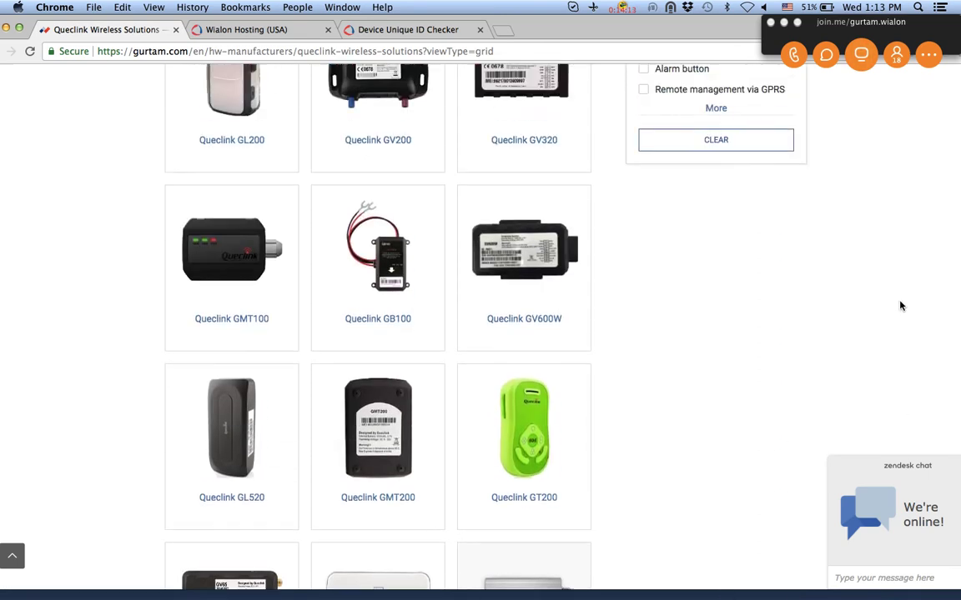
pyautogui.scroll(12, 901, 306)
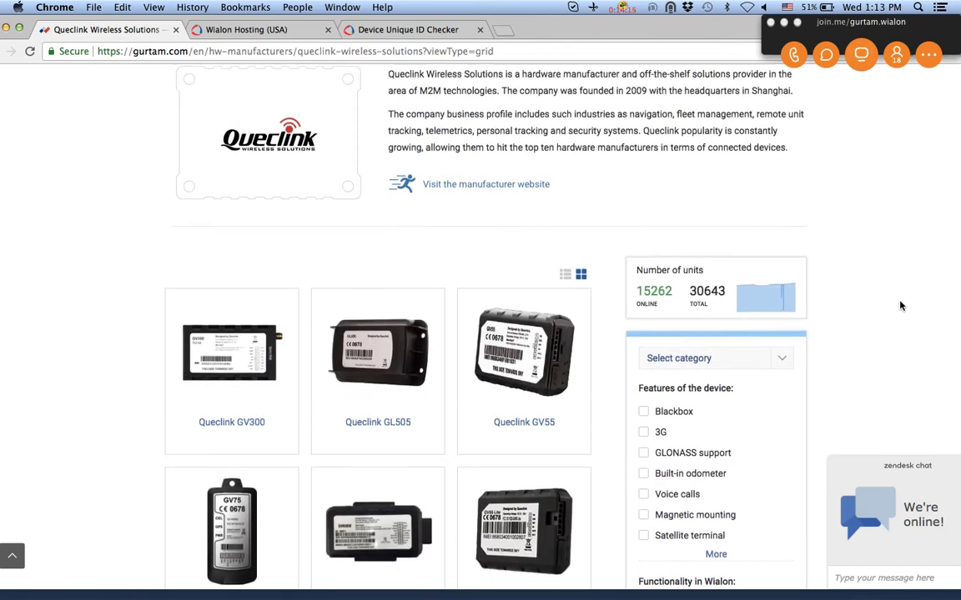
pyautogui.scroll(4, 901, 306)
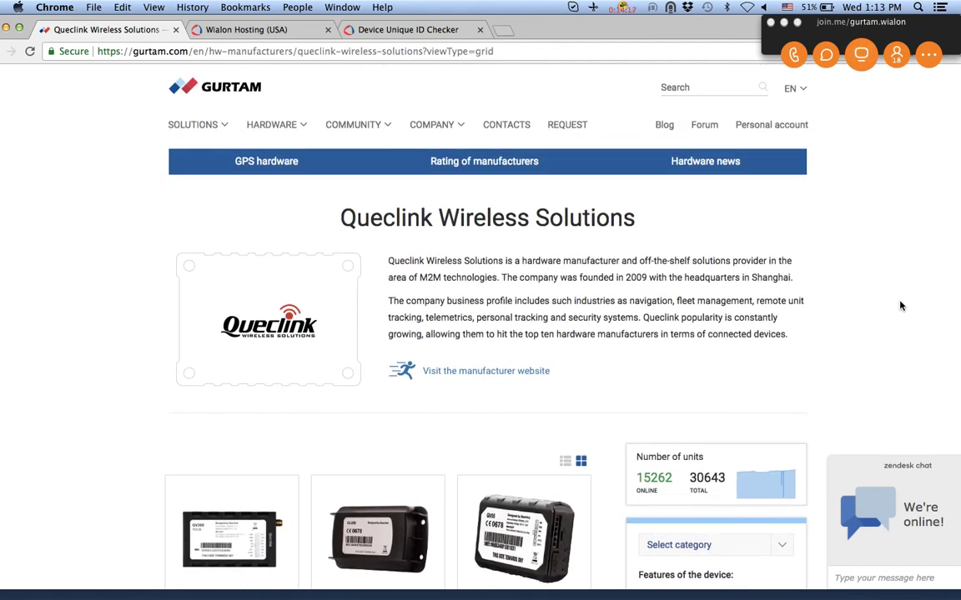
# Search the GPS hardware catalogue for 'gl300v'
pyautogui.click(247, 162)
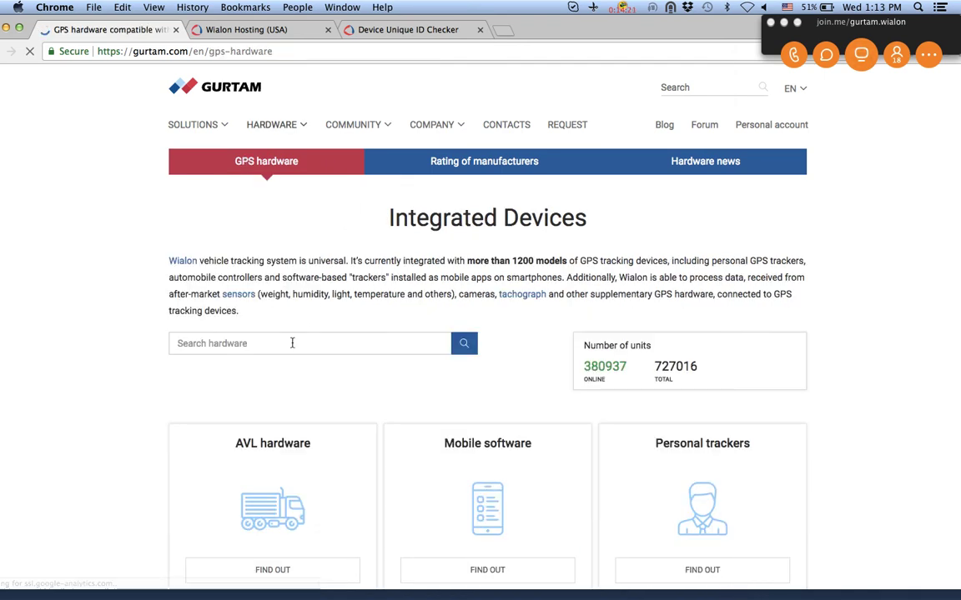
pyautogui.click(292, 343)
pyautogui.write('g')
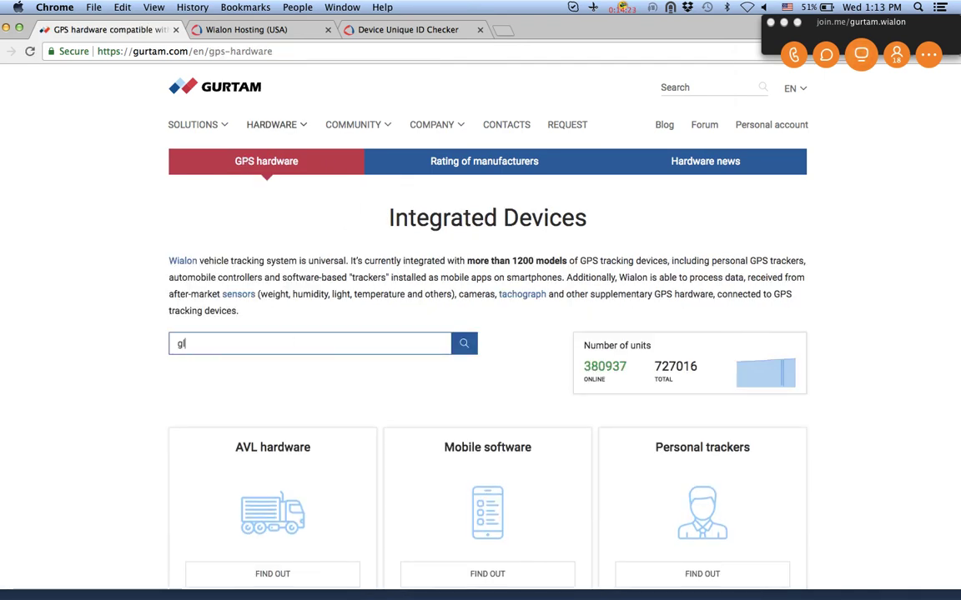
pyautogui.write('l300')
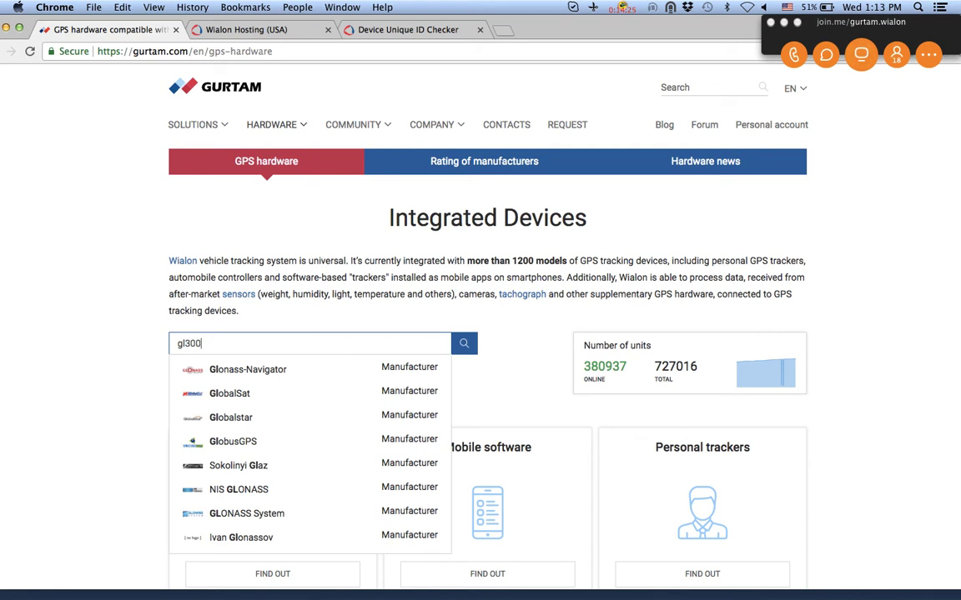
pyautogui.write('vc')
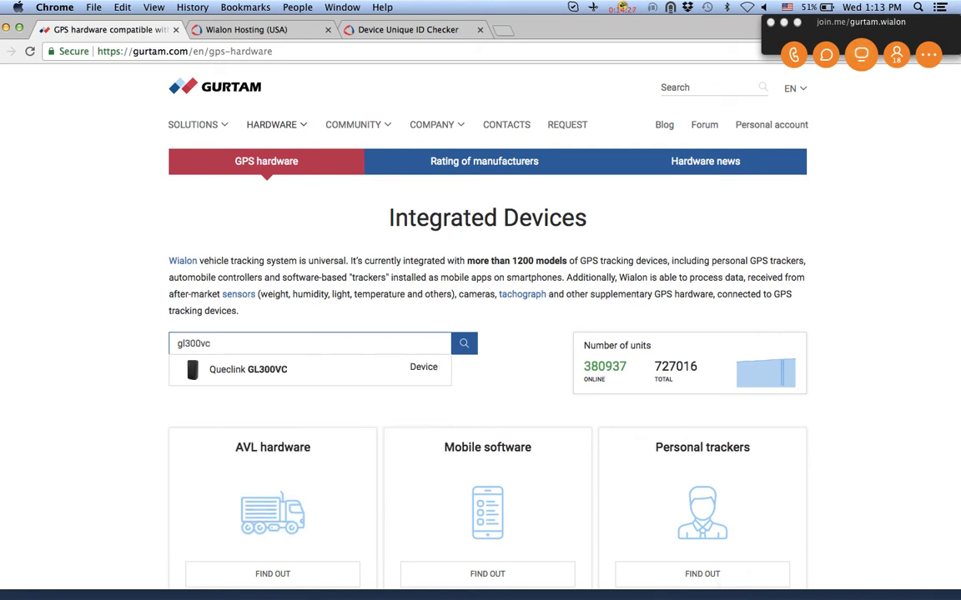
# Open the Queclink GL300VC page and find server IP 193.193.165.165 and port 21054
pyautogui.click(262, 377)
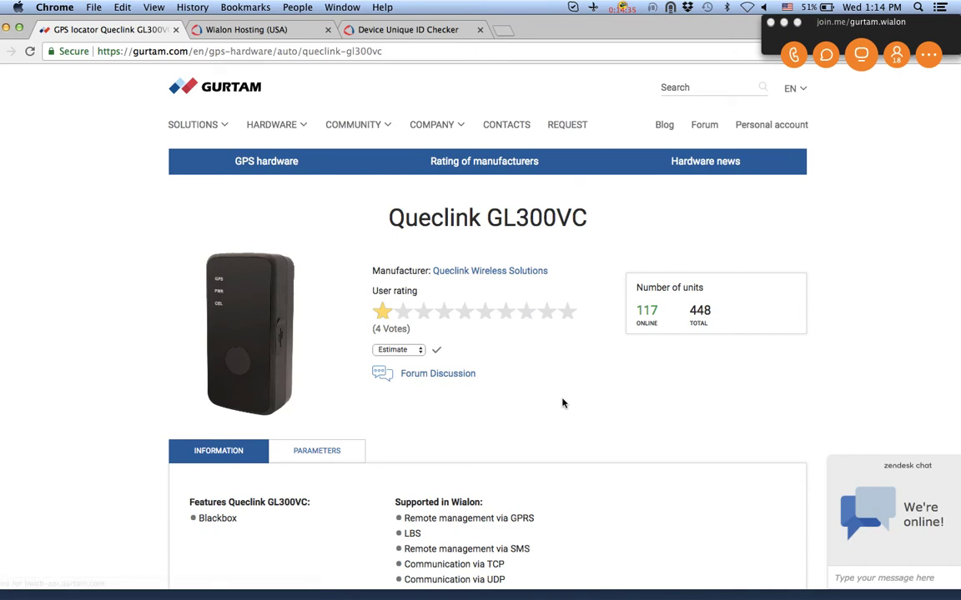
pyautogui.scroll(-3, 562, 403)
pyautogui.scroll(-3, 562, 404)
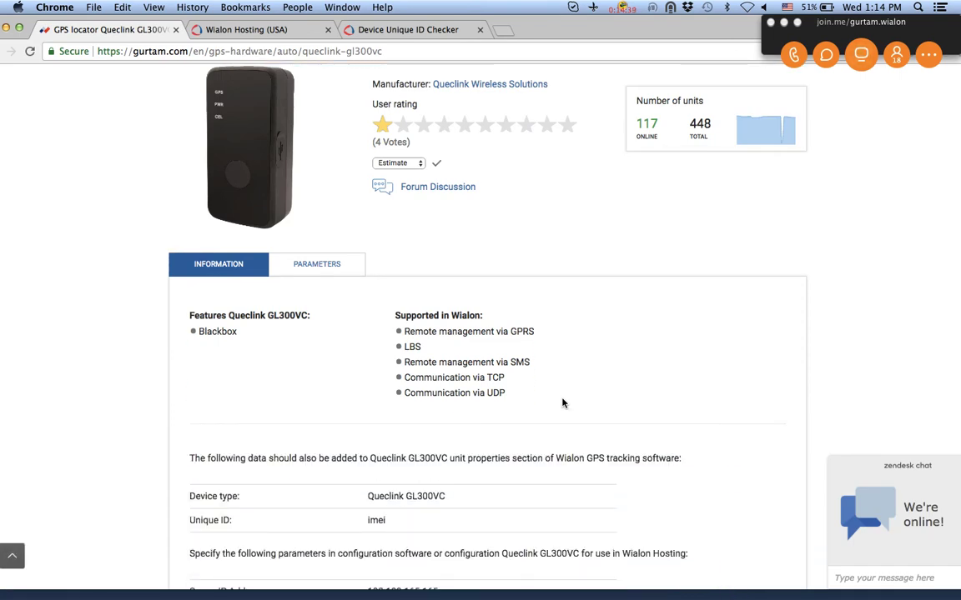
pyautogui.scroll(-1, 562, 404)
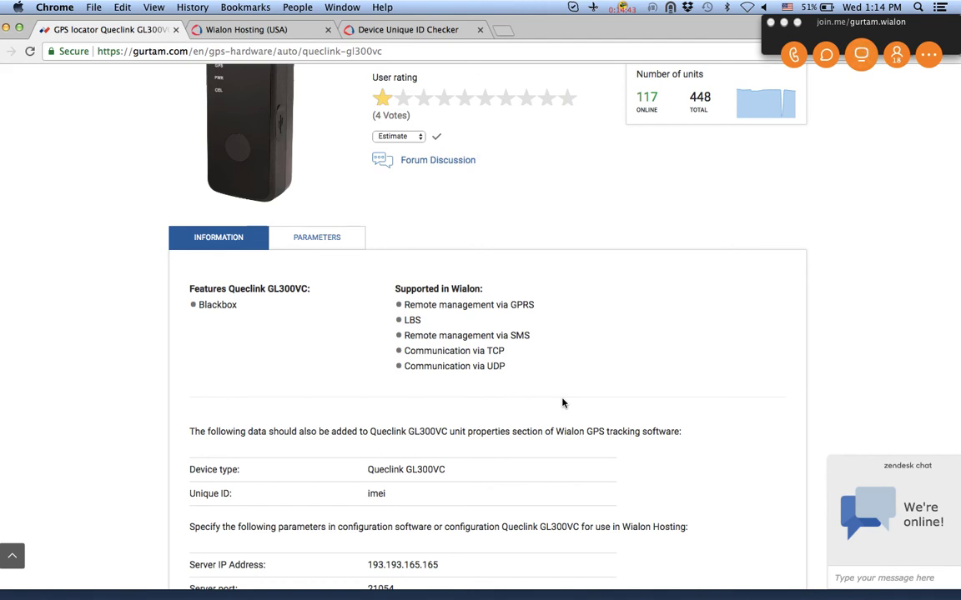
pyautogui.scroll(3, 562, 404)
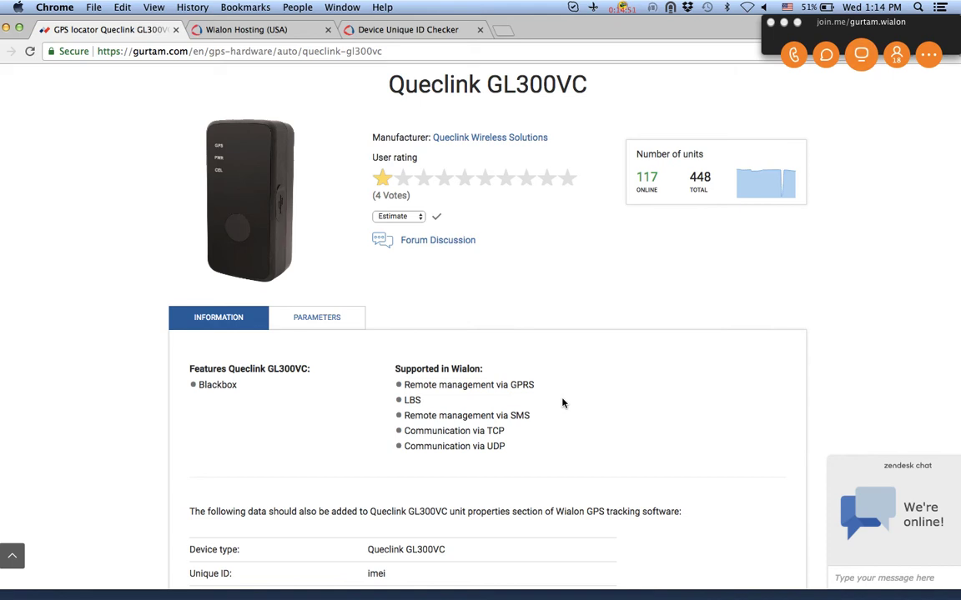
pyautogui.scroll(-5, 562, 403)
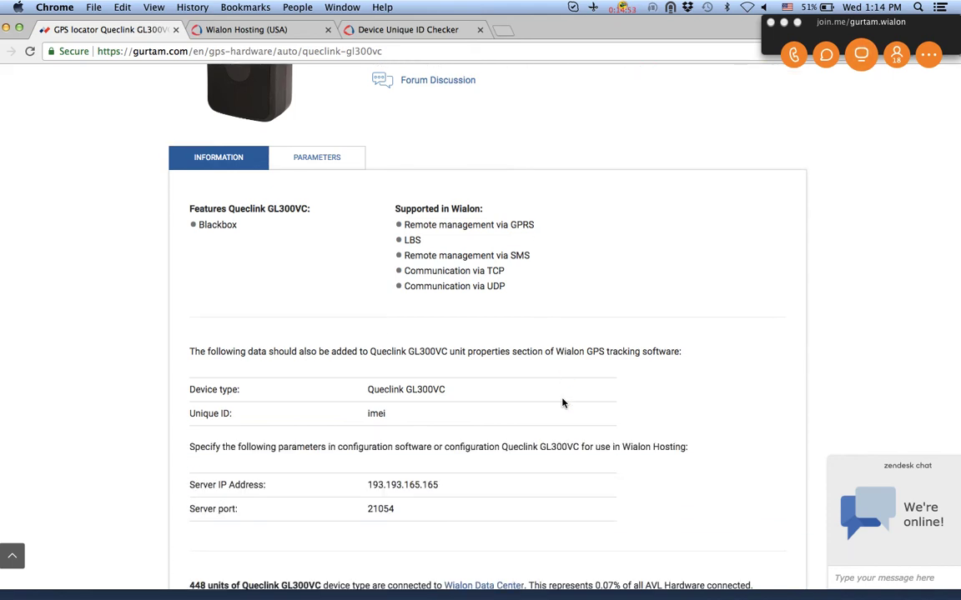
pyautogui.scroll(-2, 562, 403)
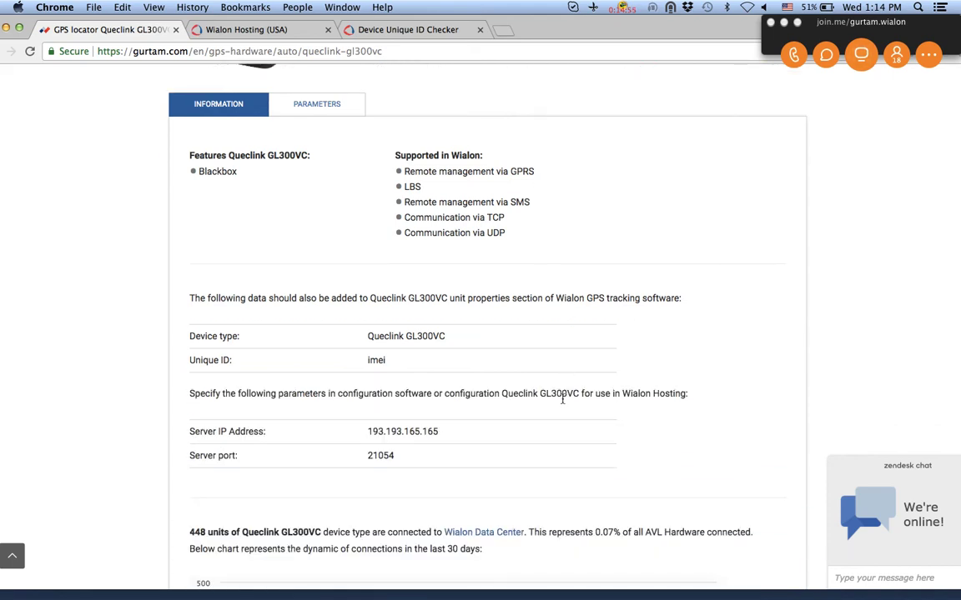
pyautogui.scroll(-1, 562, 399)
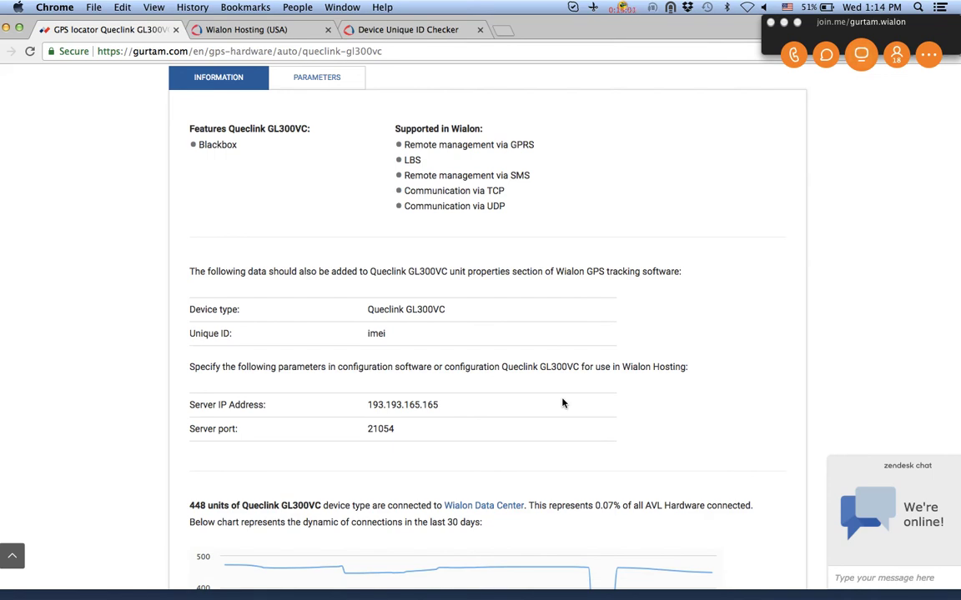
pyautogui.scroll(-1, 562, 404)
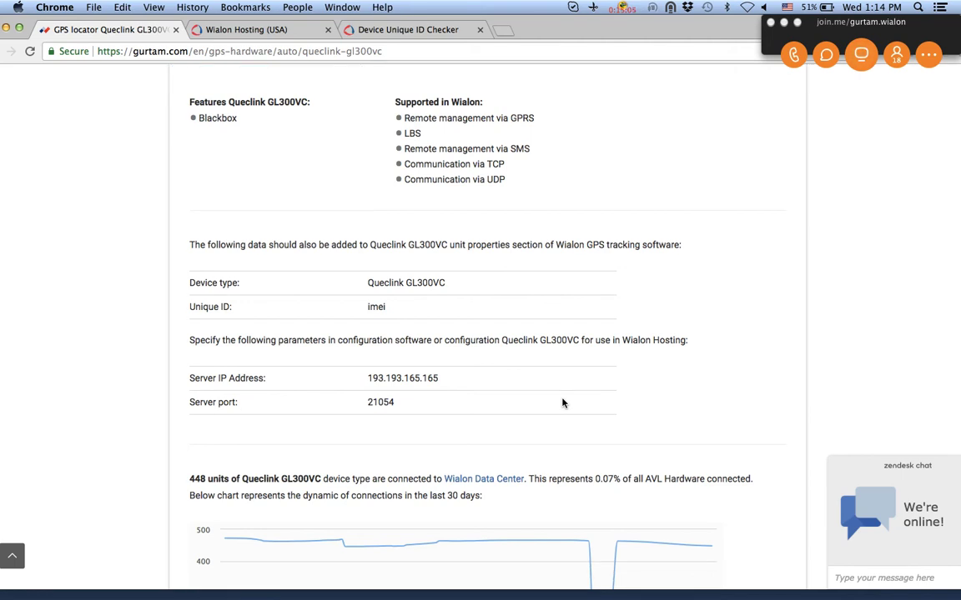
pyautogui.scroll(3, 562, 403)
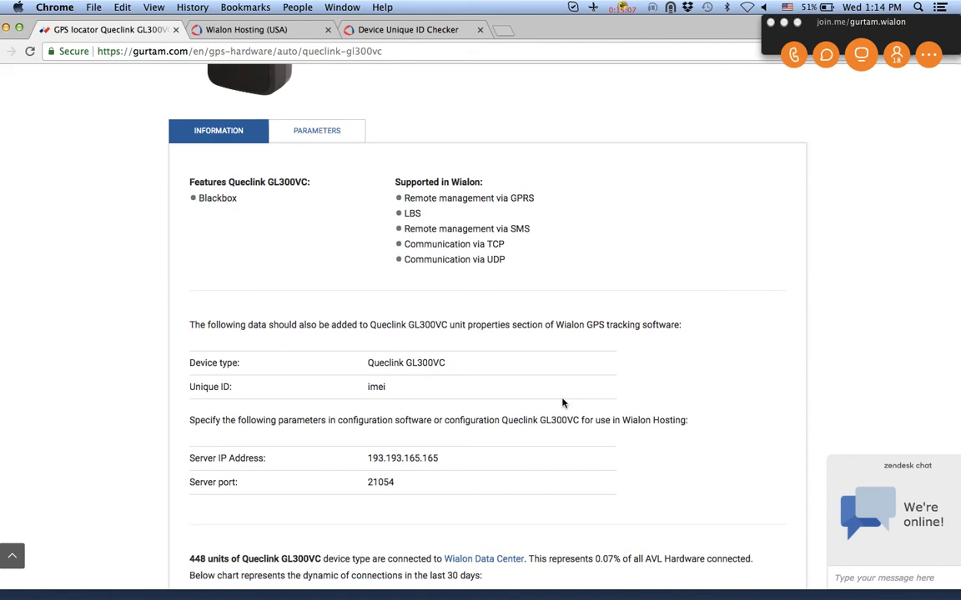
pyautogui.scroll(4, 562, 403)
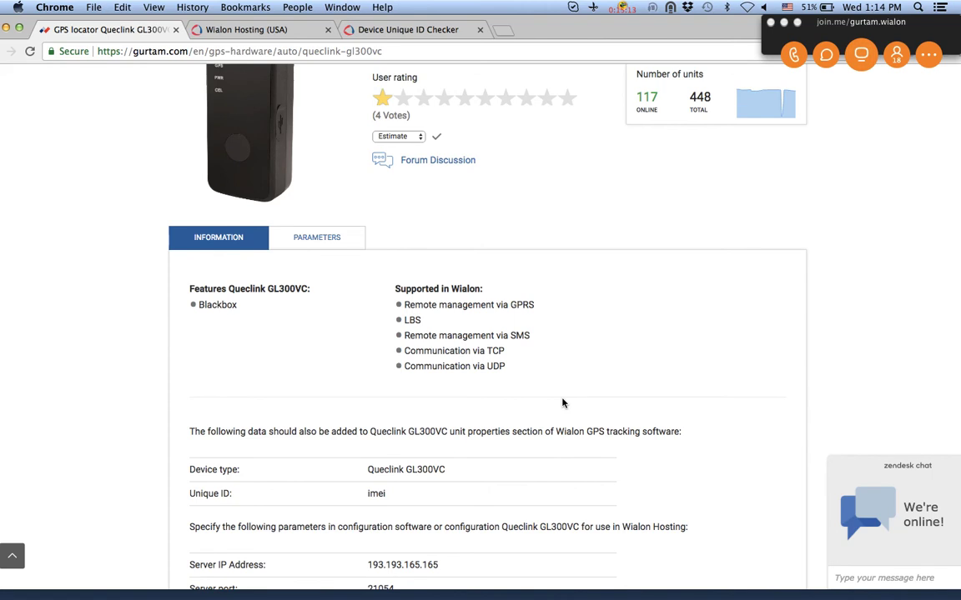
pyautogui.scroll(-4, 562, 403)
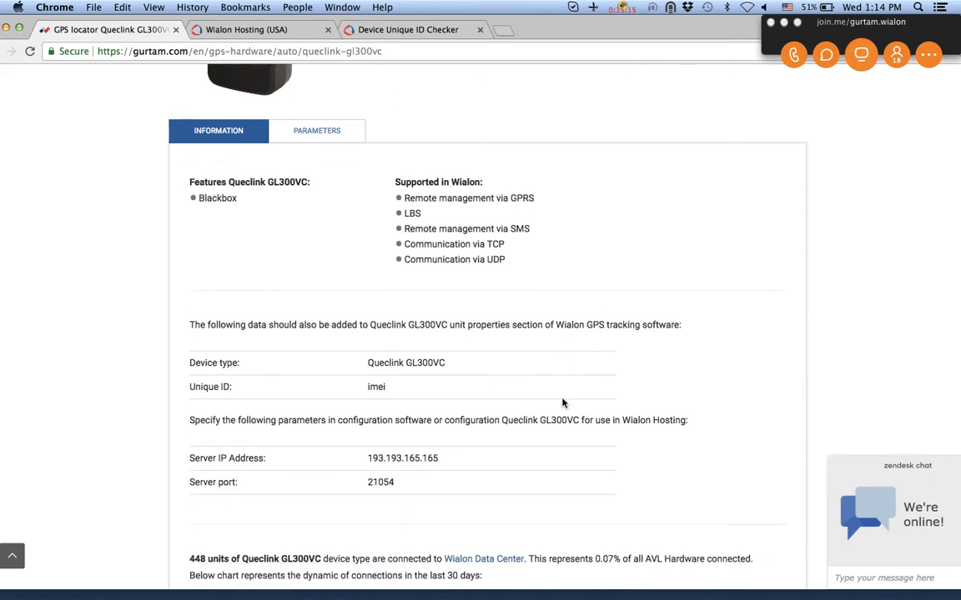
pyautogui.scroll(-2, 562, 404)
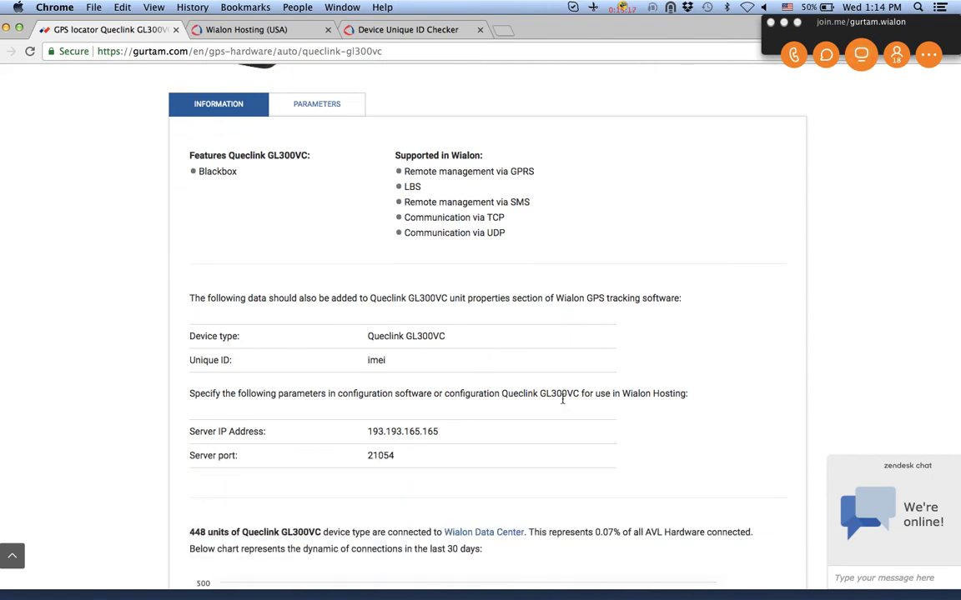
pyautogui.moveTo(205, 406); pyautogui.dragTo(440, 405)
pyautogui.moveTo(212, 431); pyautogui.dragTo(386, 442)
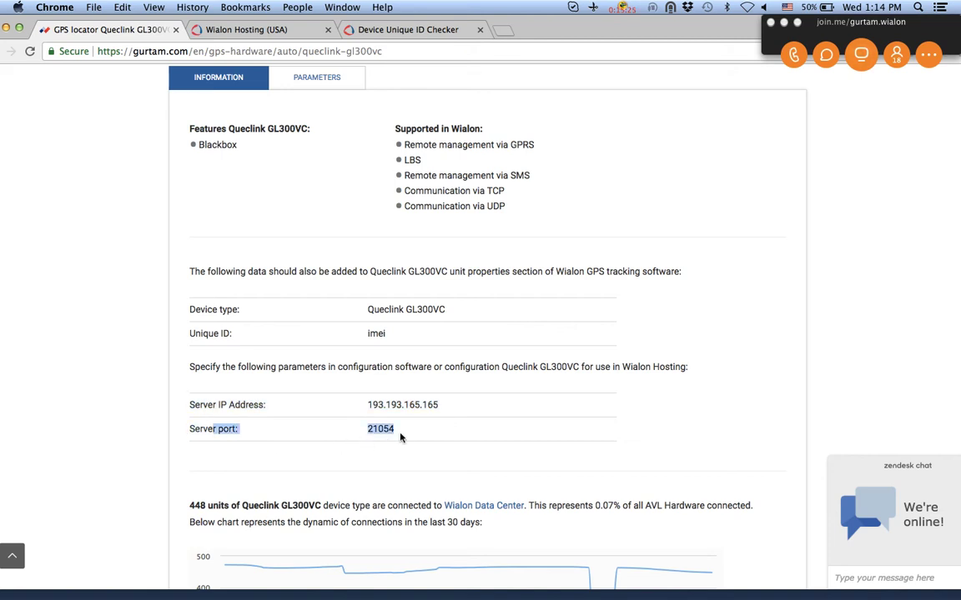
pyautogui.click(399, 437)
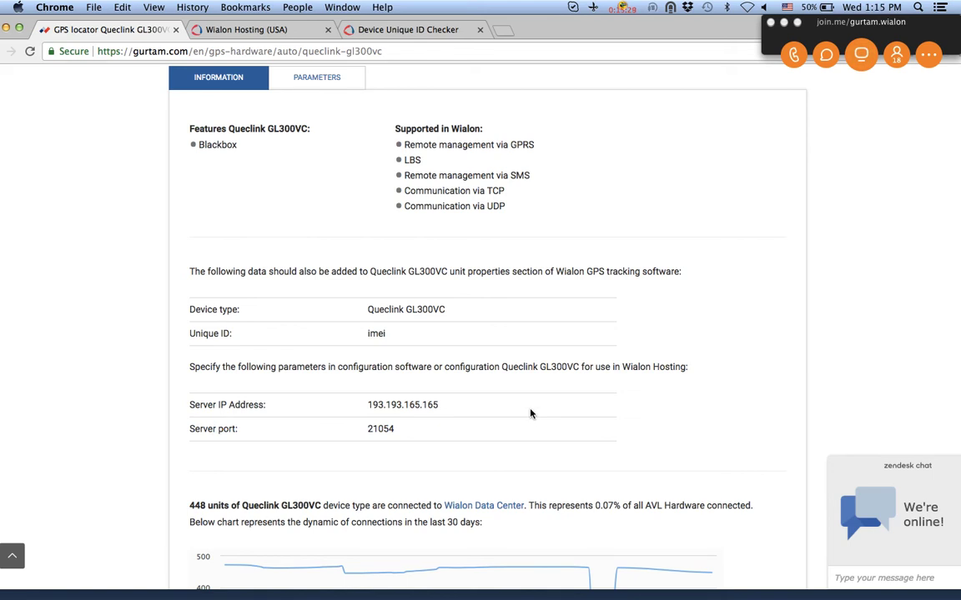
pyautogui.scroll(1, 530, 414)
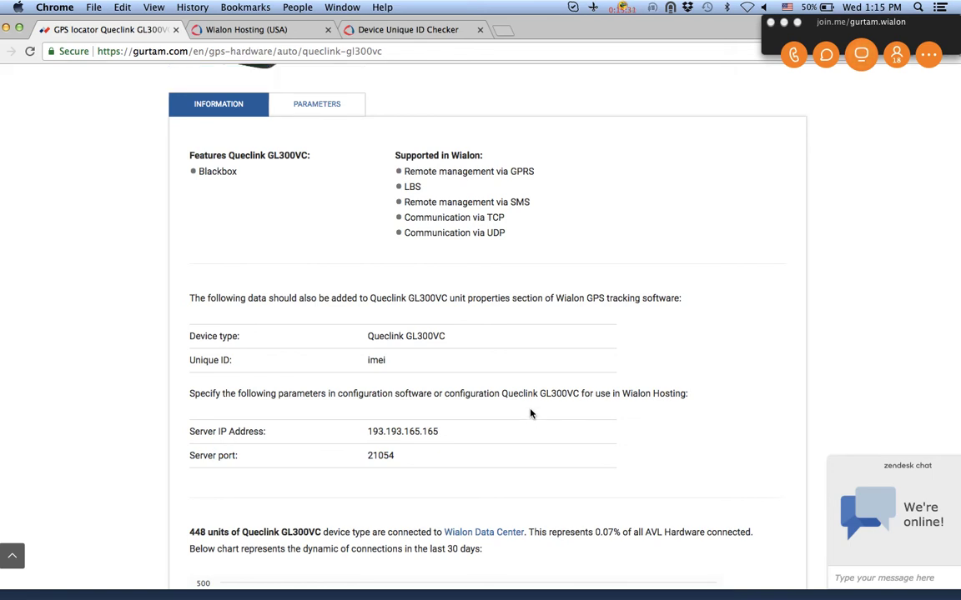
pyautogui.scroll(1, 530, 414)
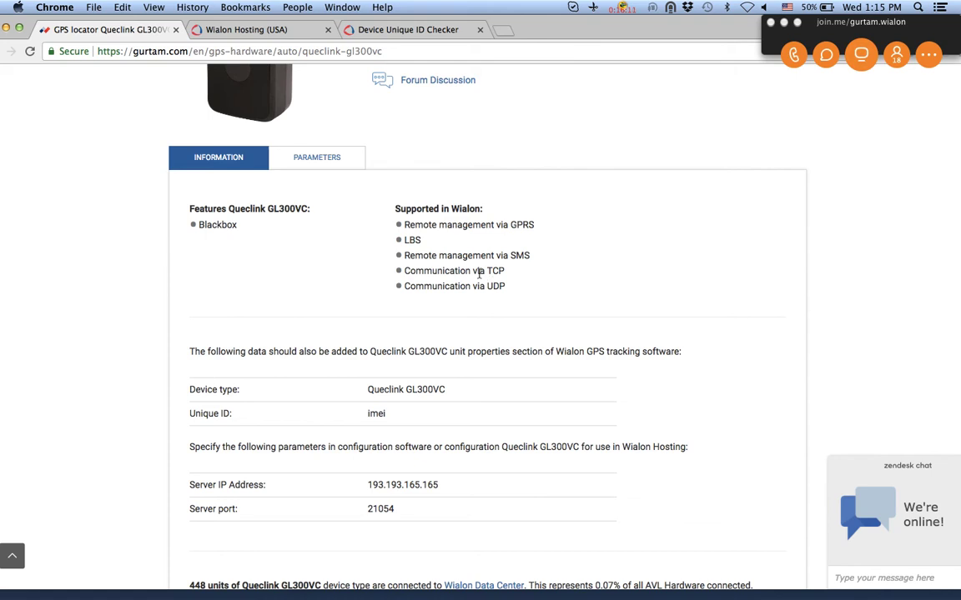
# Highlight 'Communication via TCP' and 'UDP' in the GL300VC's Supported in Wialon list
pyautogui.moveTo(403, 271); pyautogui.dragTo(505, 274)
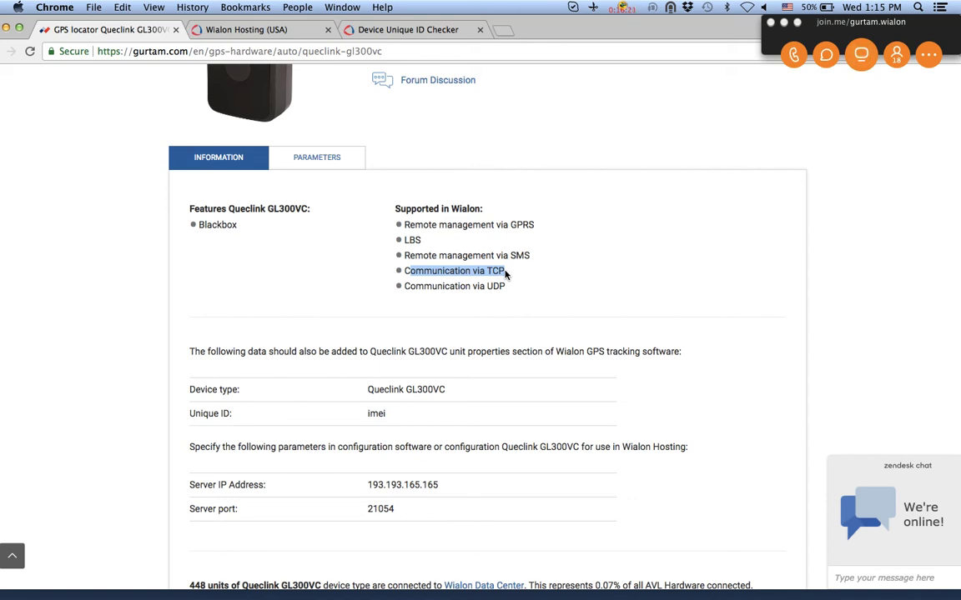
pyautogui.moveTo(486, 286); pyautogui.dragTo(515, 288)
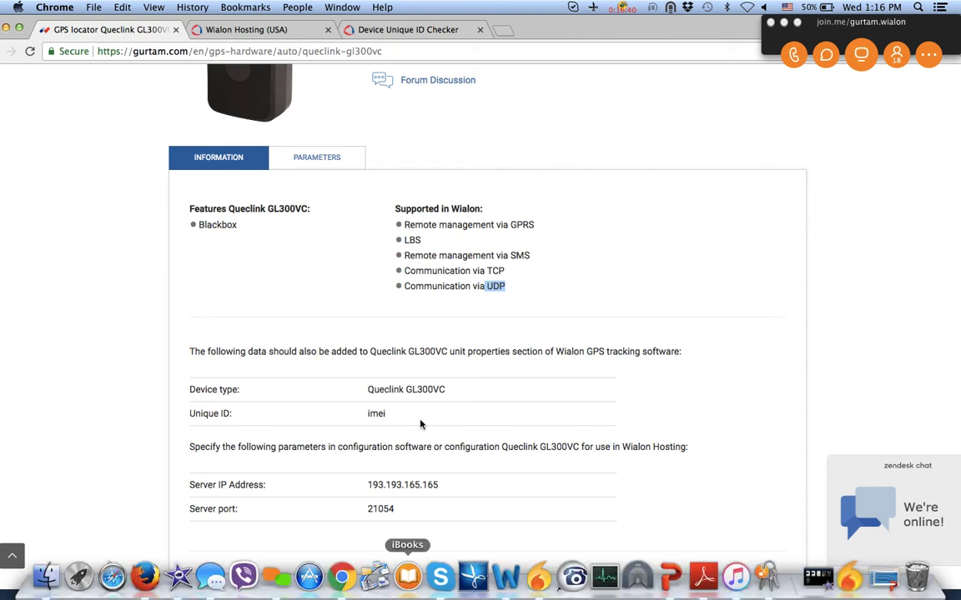
pyautogui.scroll(-2, 431, 350)
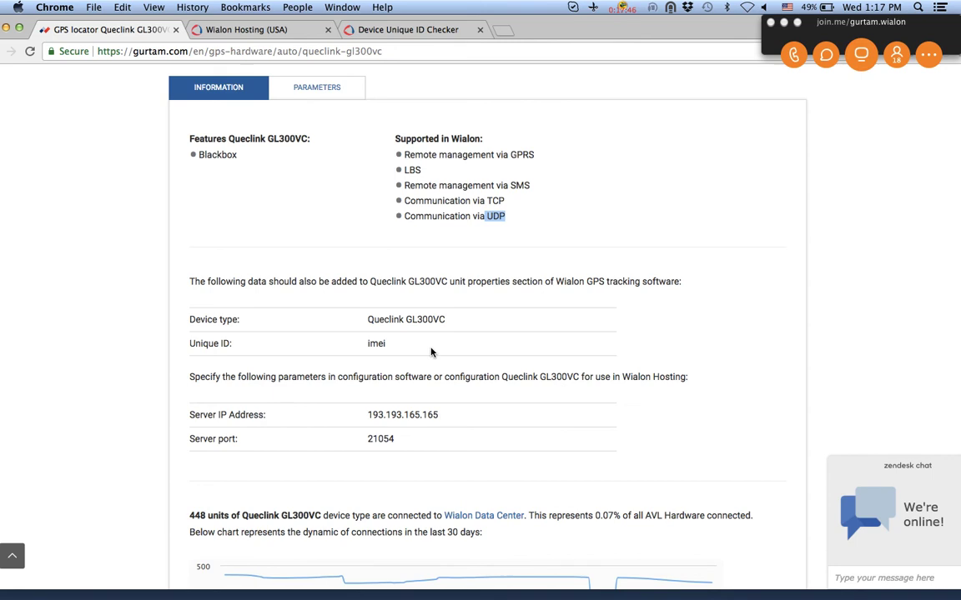
pyautogui.scroll(5, 431, 350)
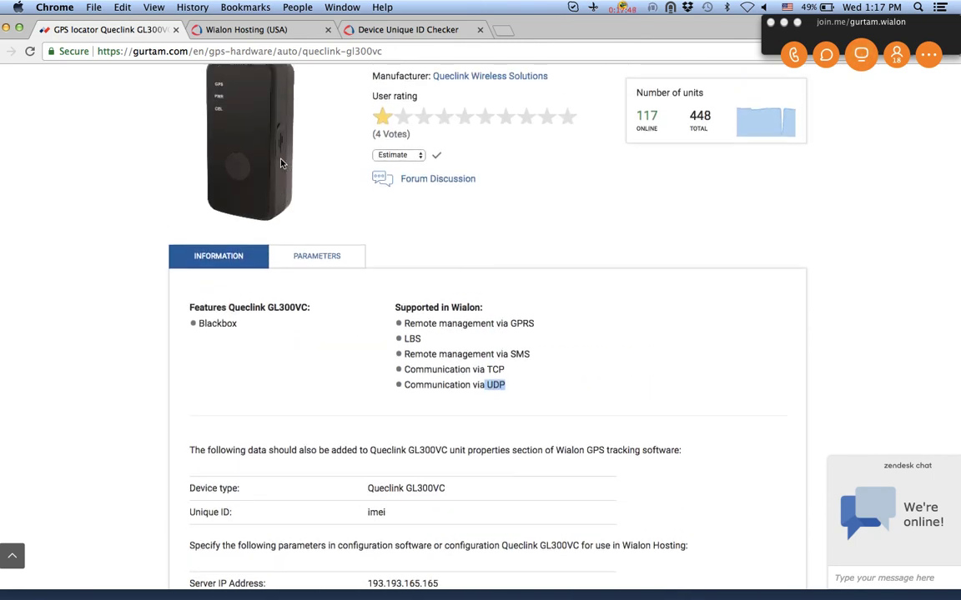
pyautogui.scroll(1, 267, 166)
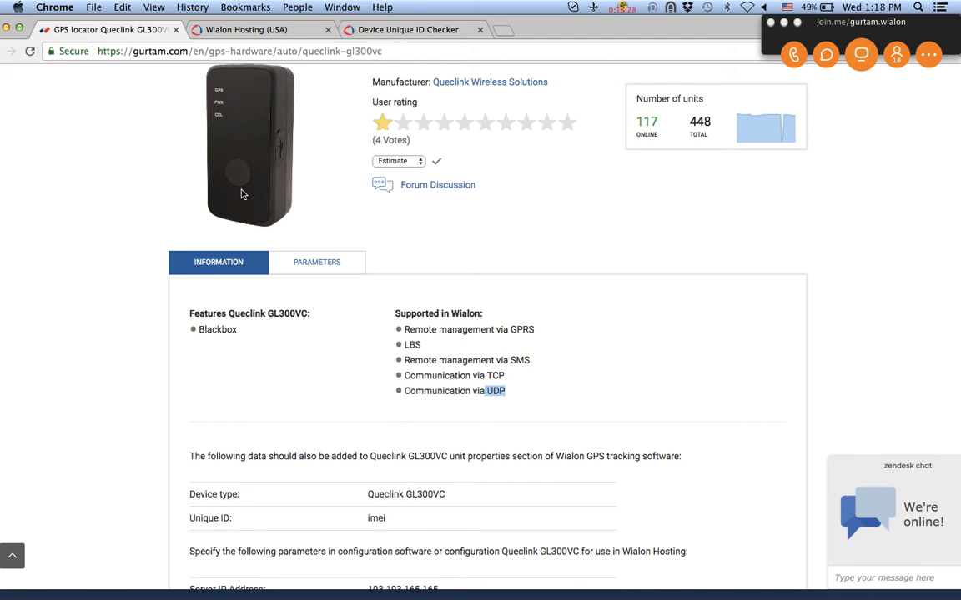
pyautogui.scroll(2, 242, 195)
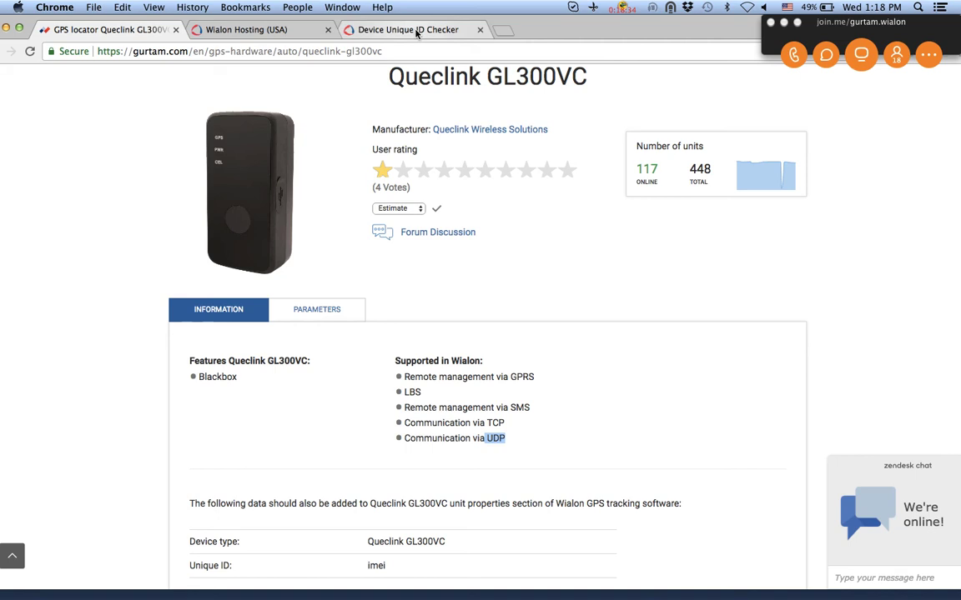
pyautogui.moveTo(542, 592)
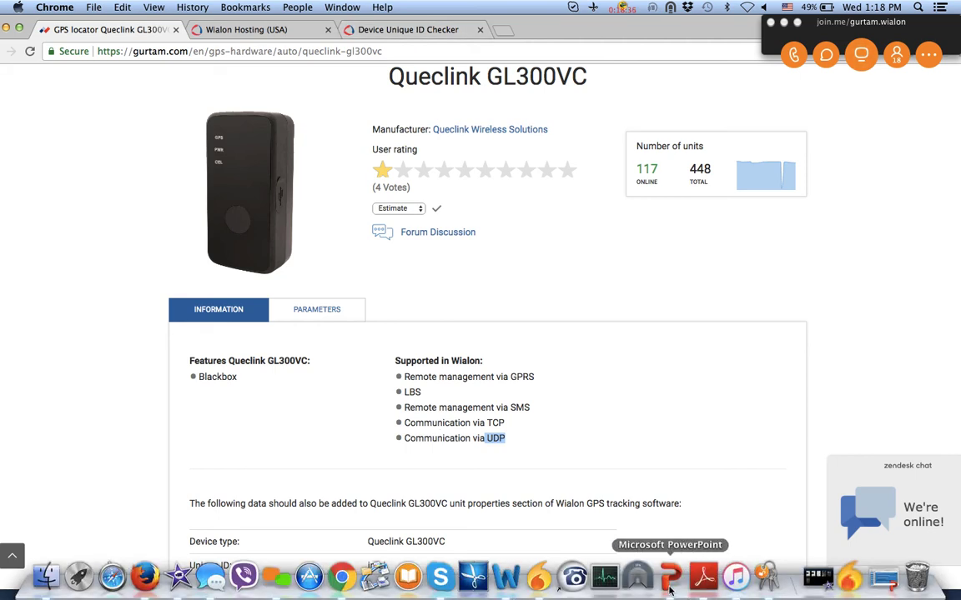